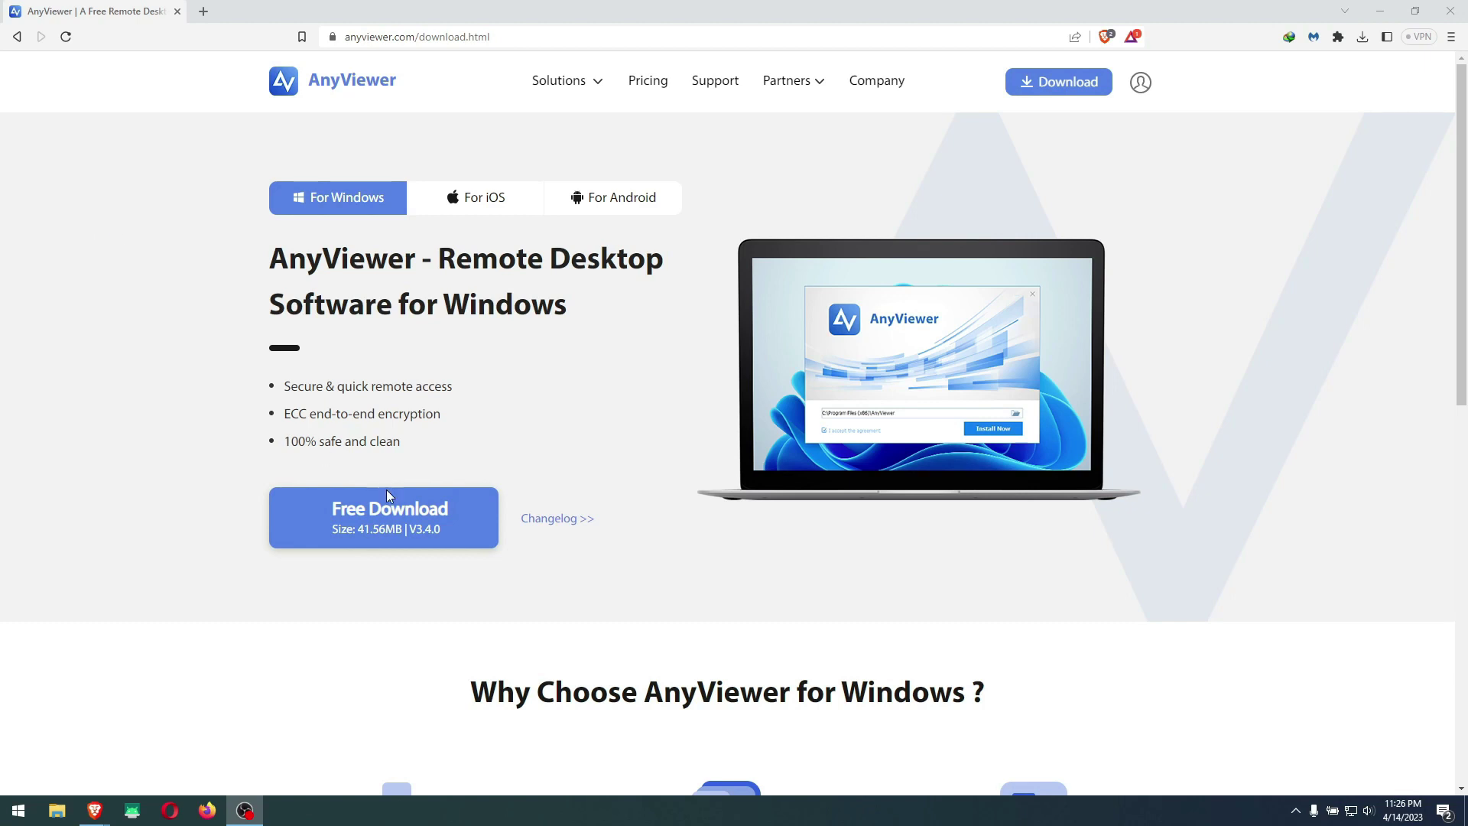
Launch AnyViewer from the desktop and paste the laptop's partner ID into the Start Control field
click(1377, 13)
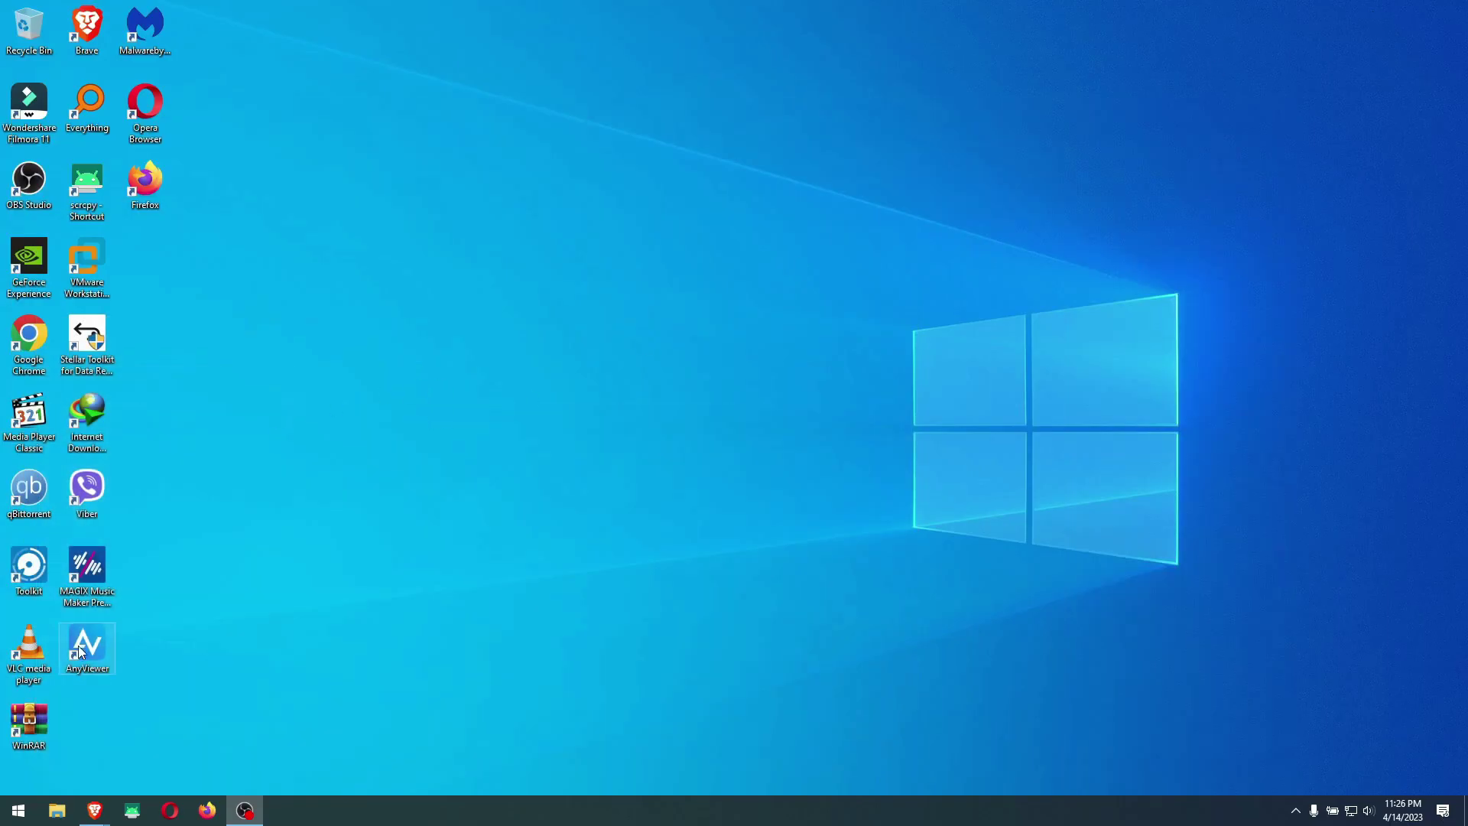
double_click(86, 648)
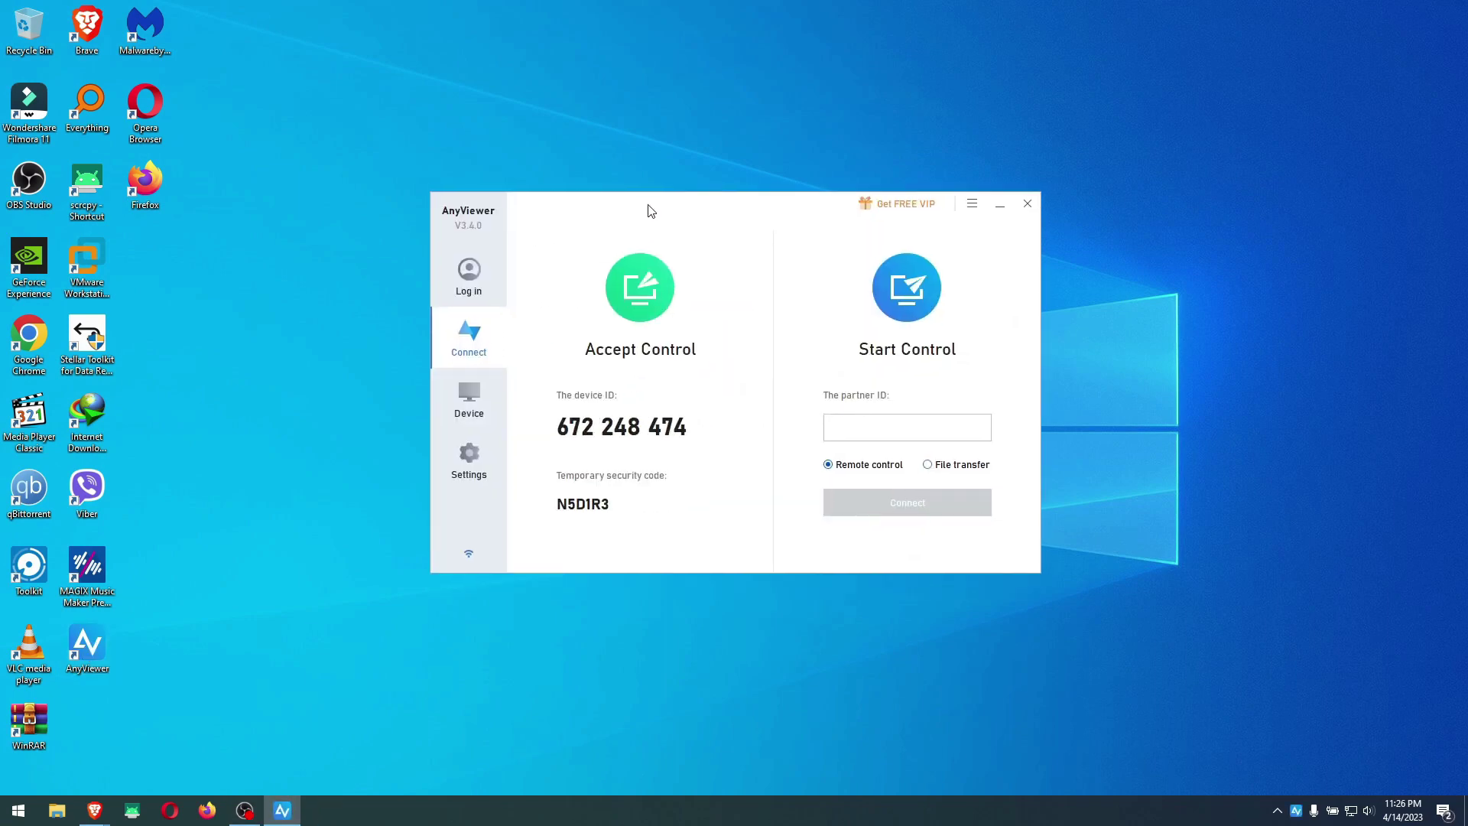
click(872, 426)
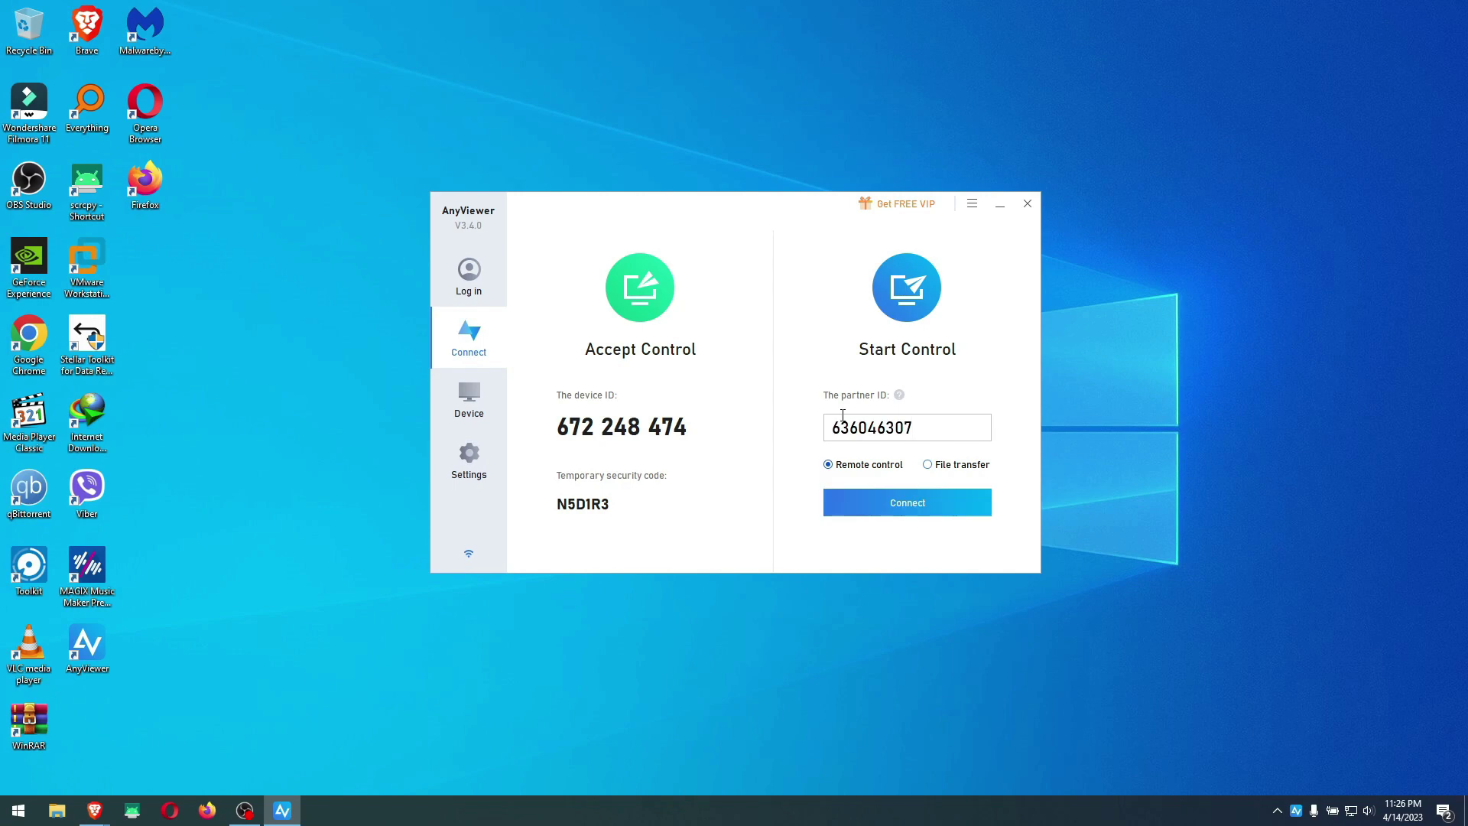
Connect by sending a control request to the laptop, and allow it on the laptop
click(904, 505)
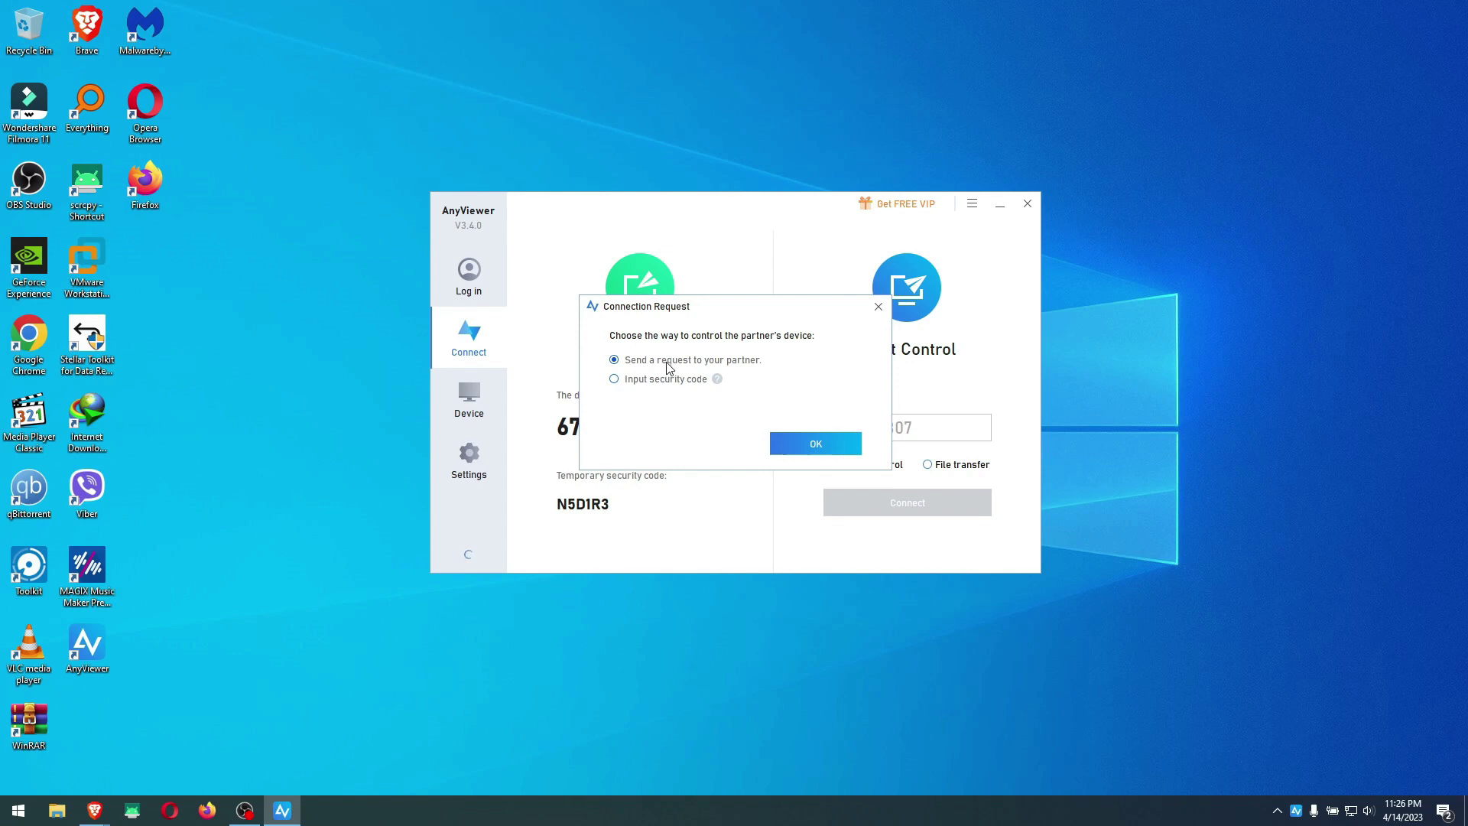
click(812, 445)
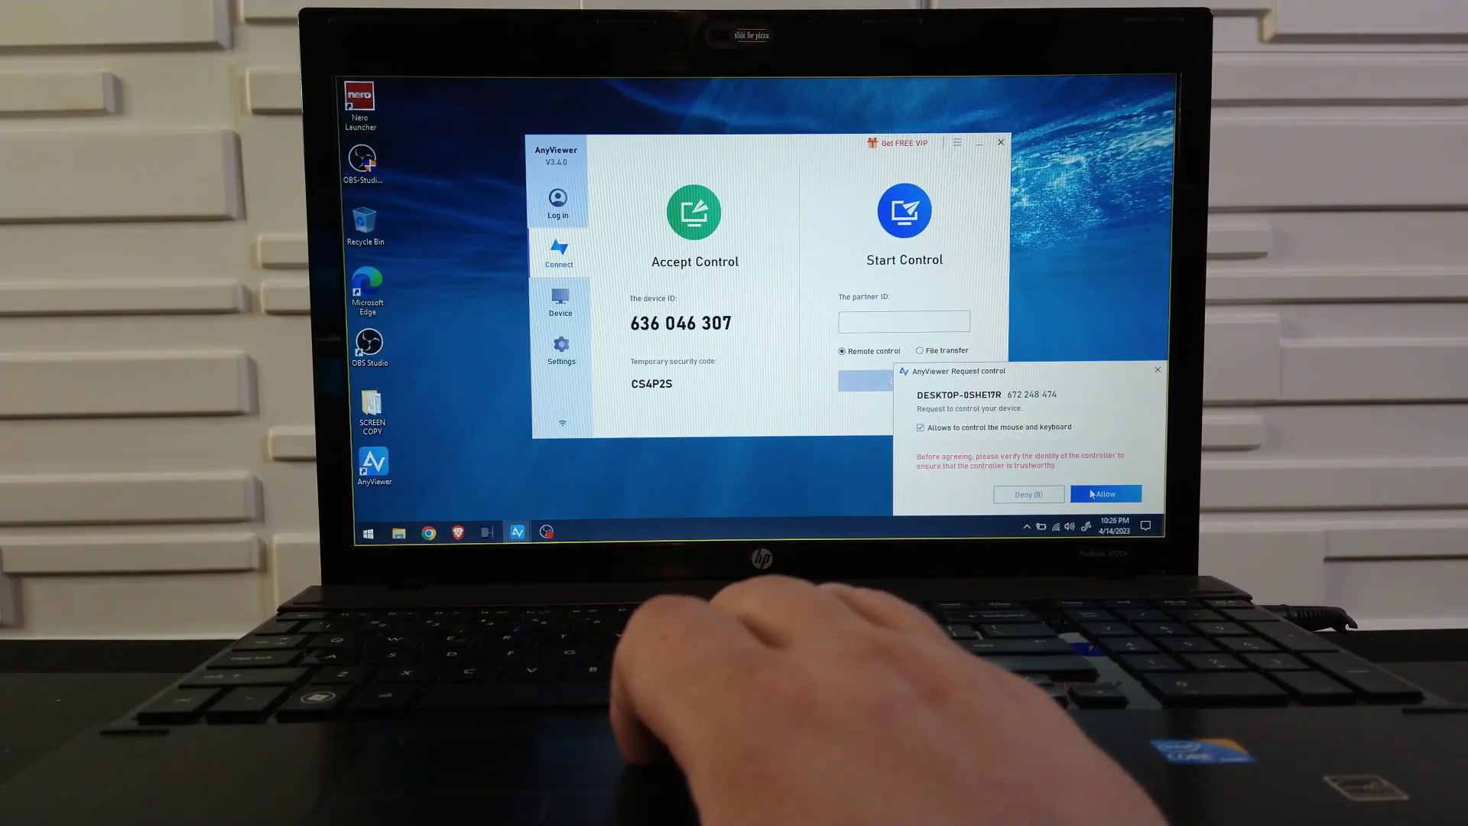
click(1094, 494)
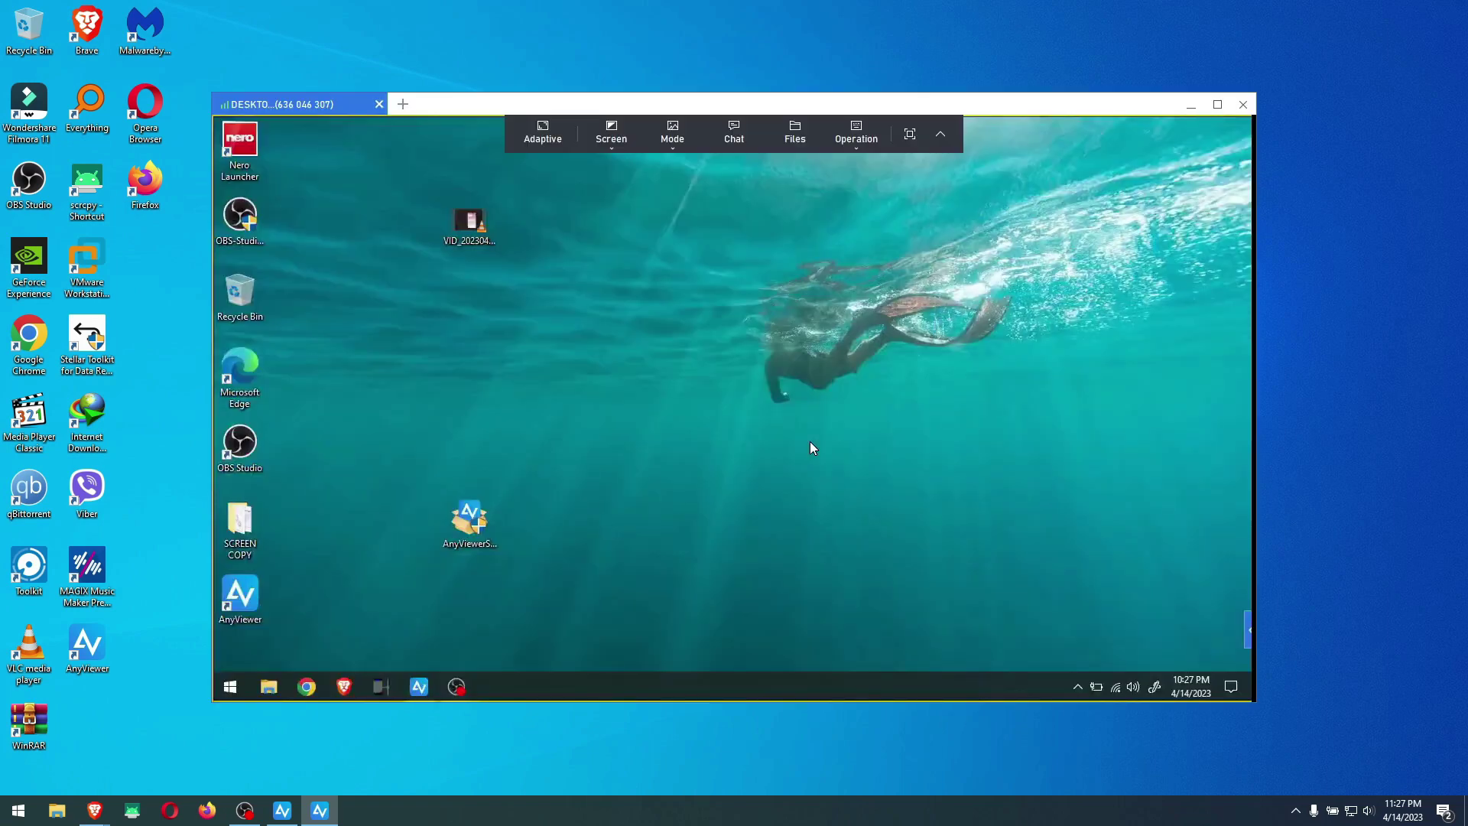
Move and enlarge the session window and dismiss the poor network warning
drag(1029, 115, 1094, 48)
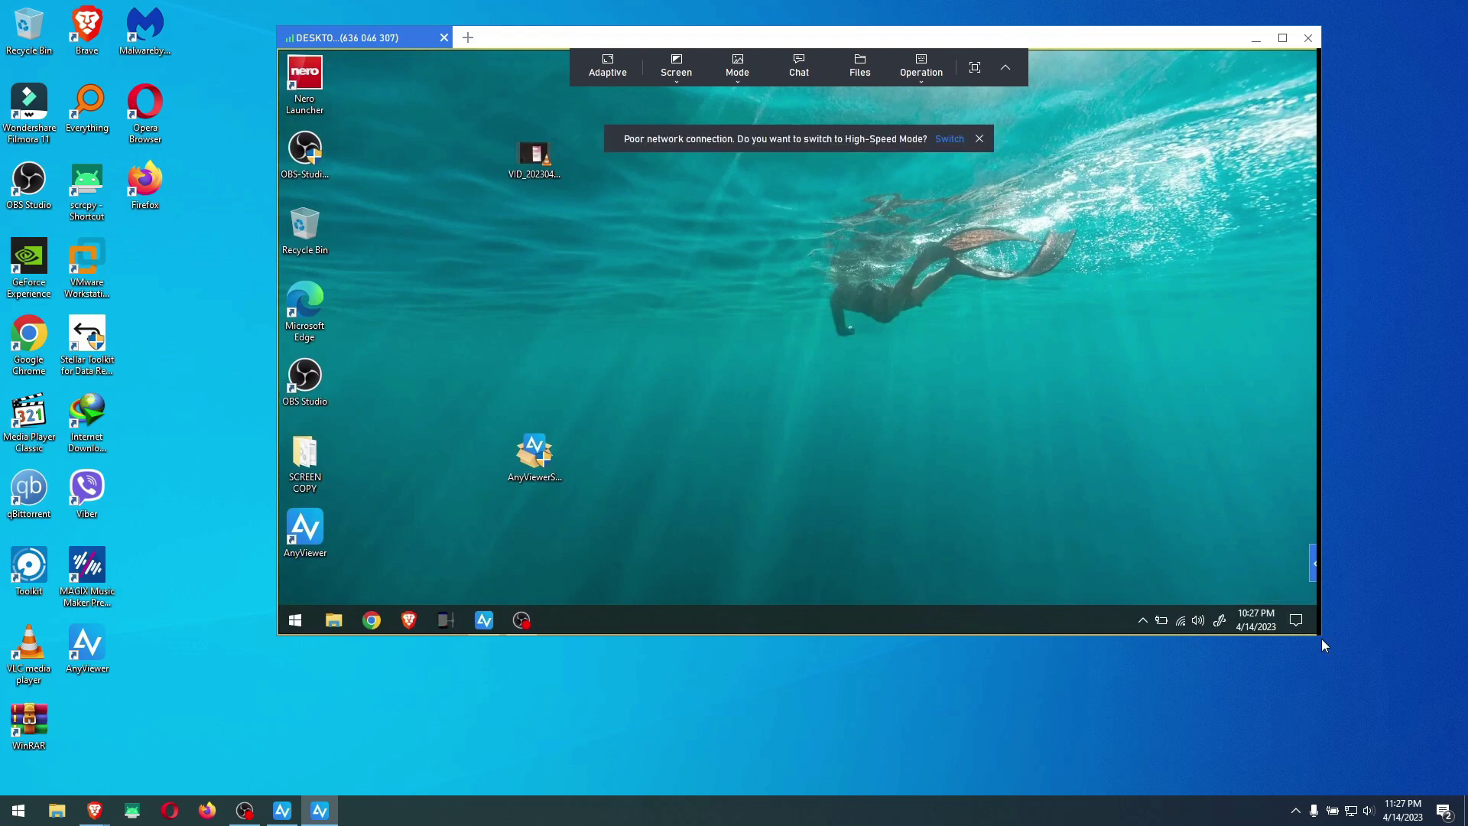
drag(1322, 643, 1386, 724)
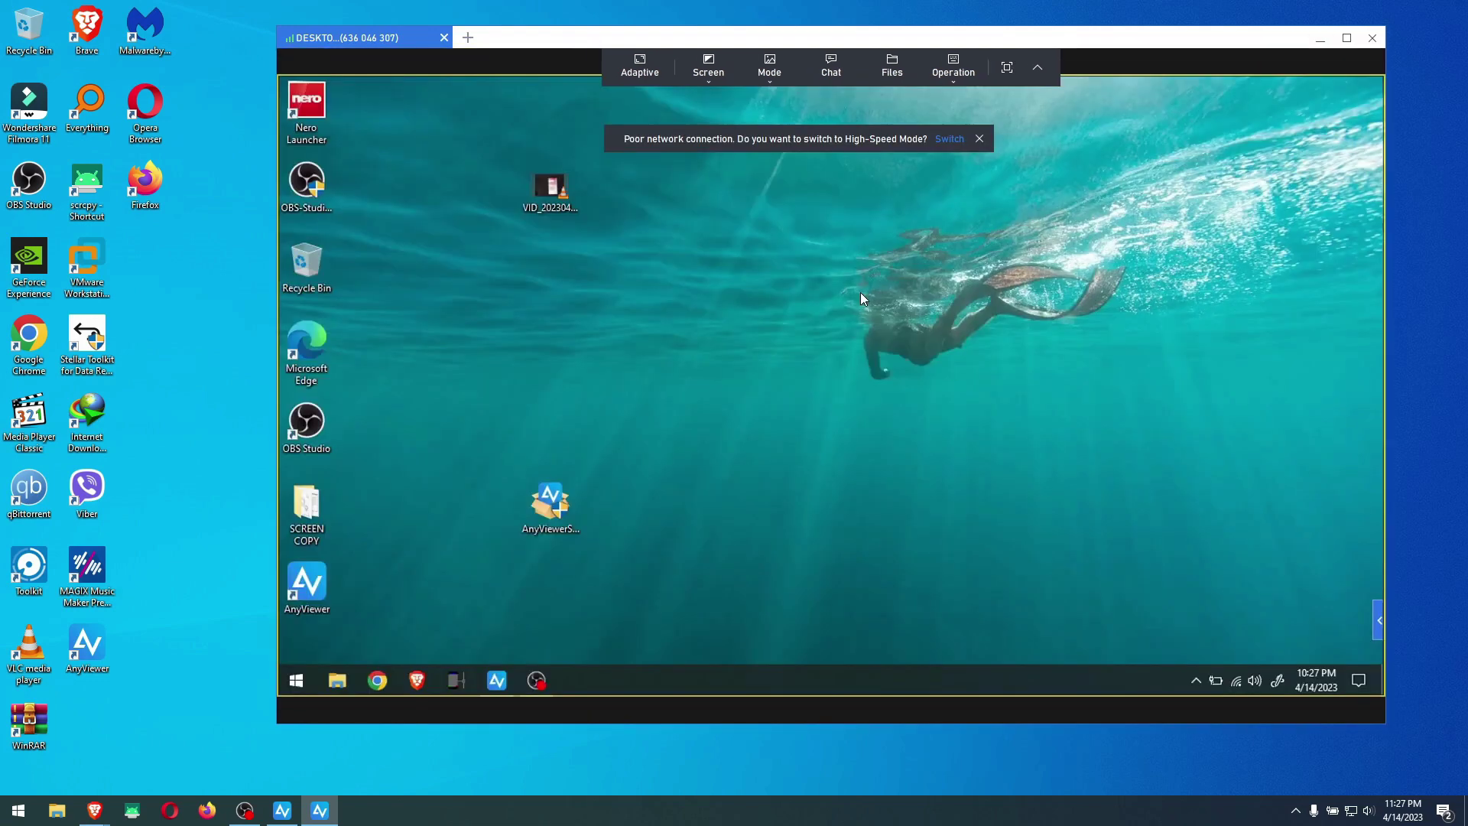
click(979, 139)
Refresh the laptop's remote desktop twice from its context menu
right_click(750, 225)
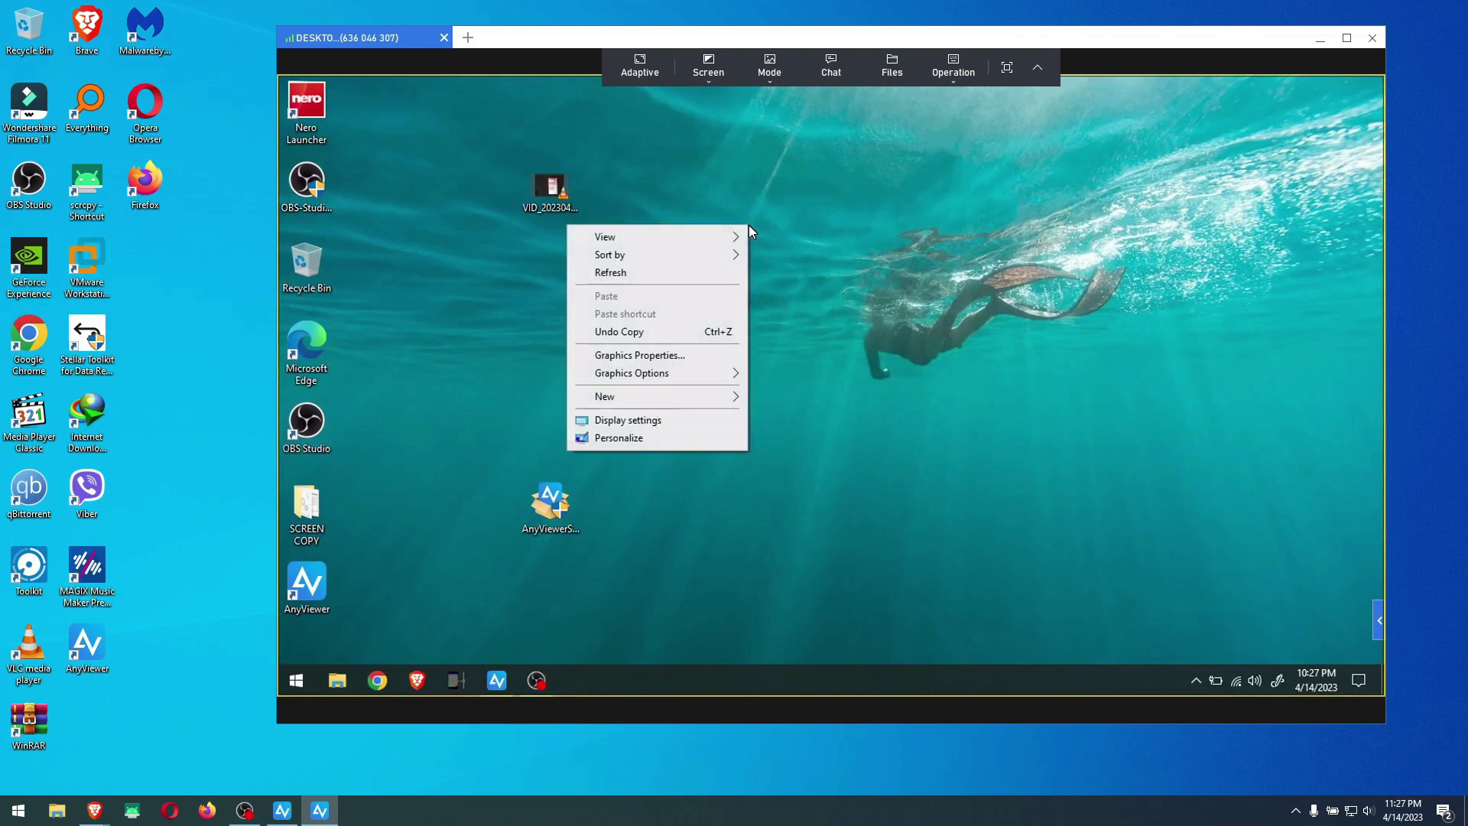
click(705, 277)
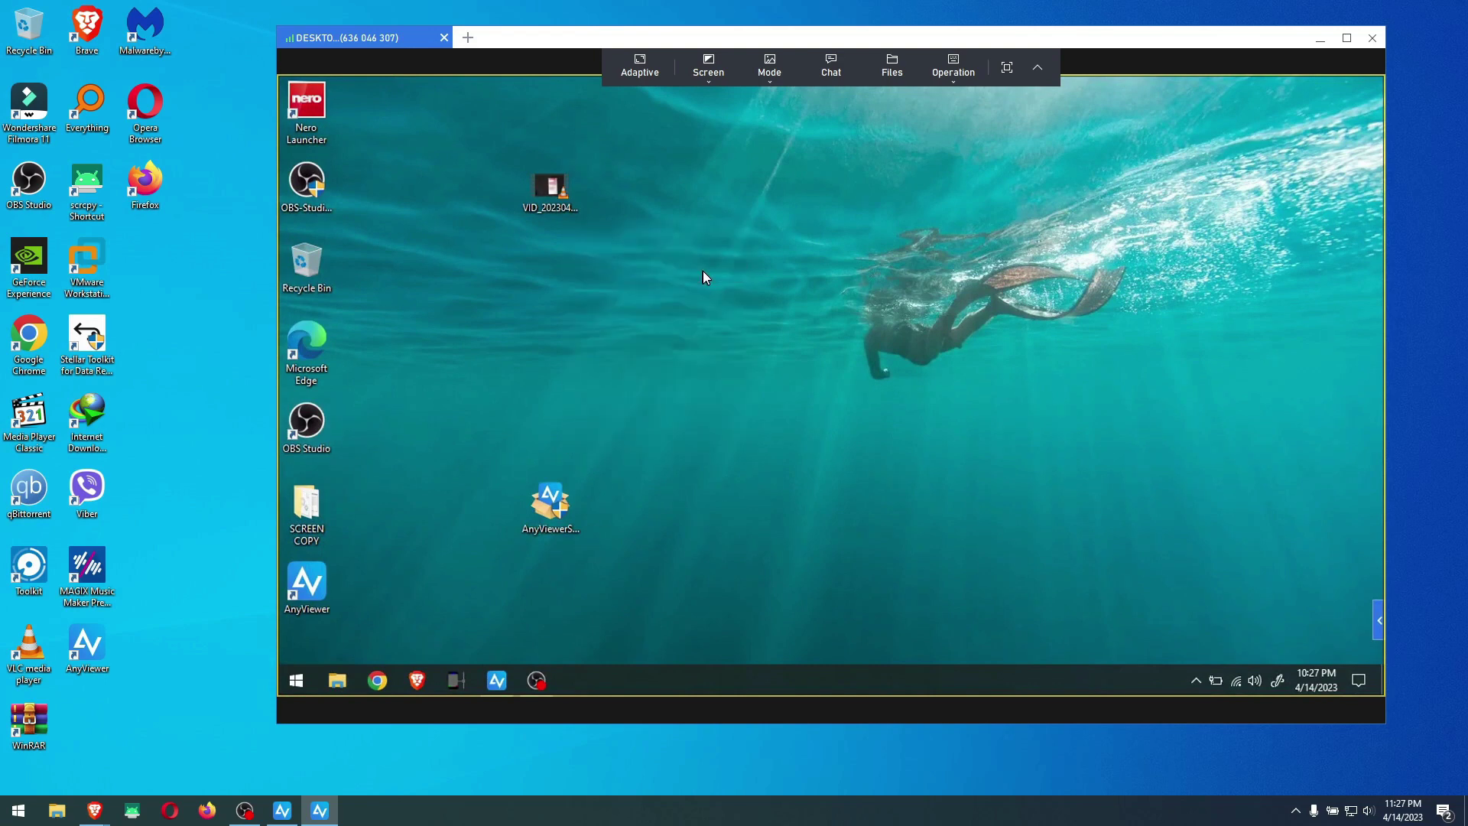
right_click(704, 273)
click(684, 325)
Check the Screen resolutions and Operation menus, expand the side panel, and open the Mode list
click(708, 73)
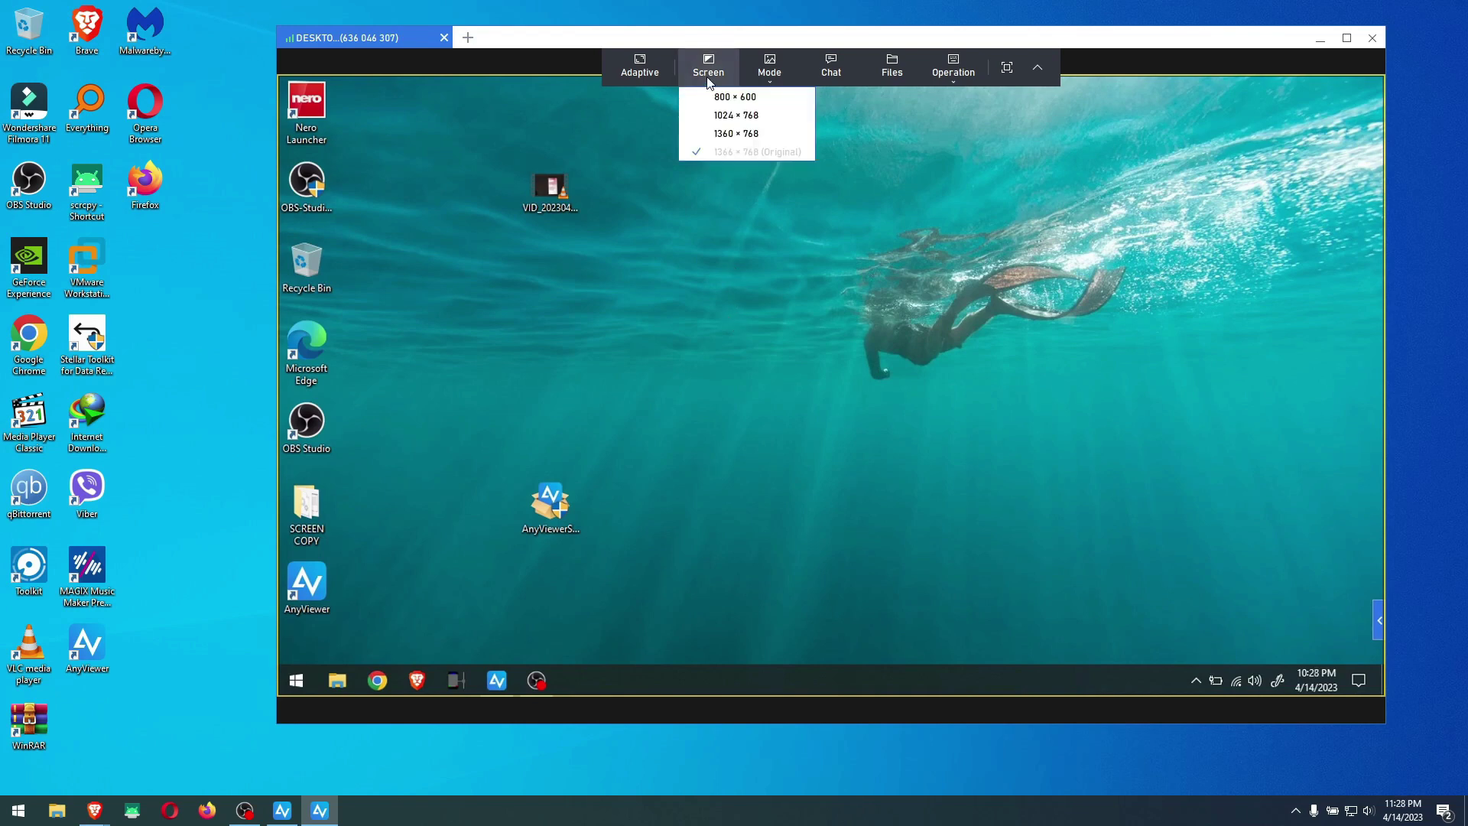
click(954, 69)
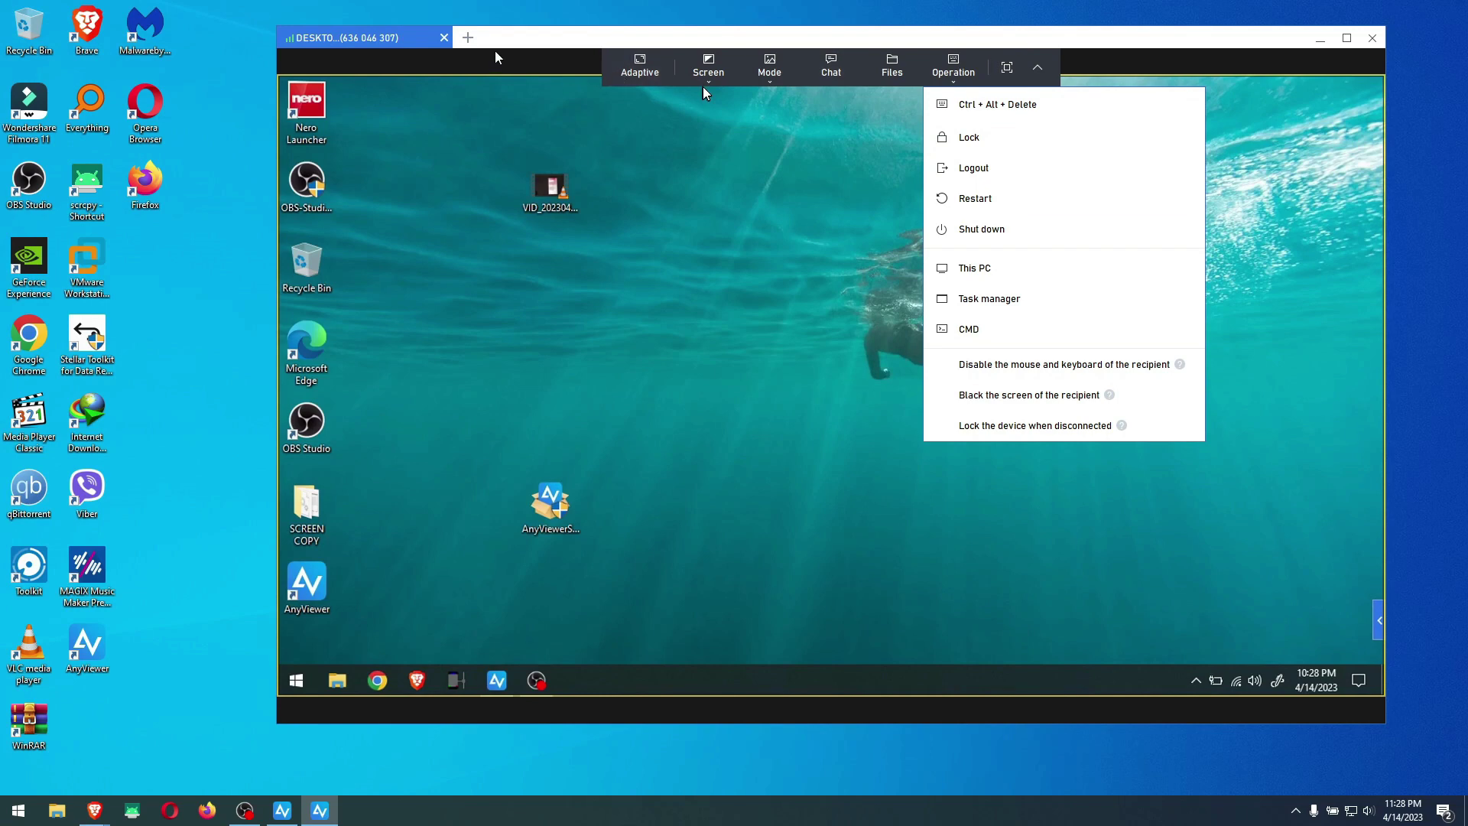
click(519, 43)
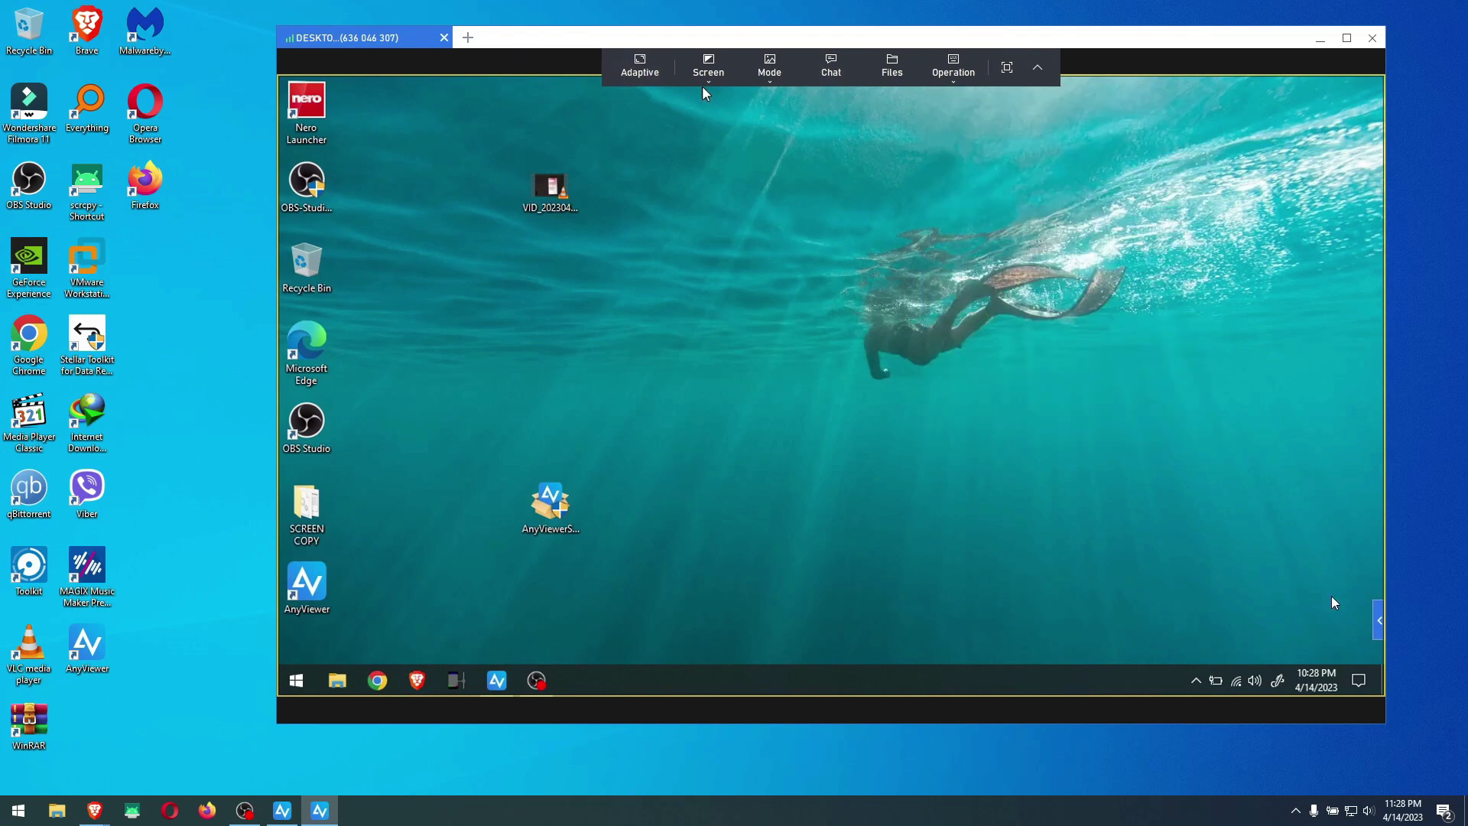
click(1376, 618)
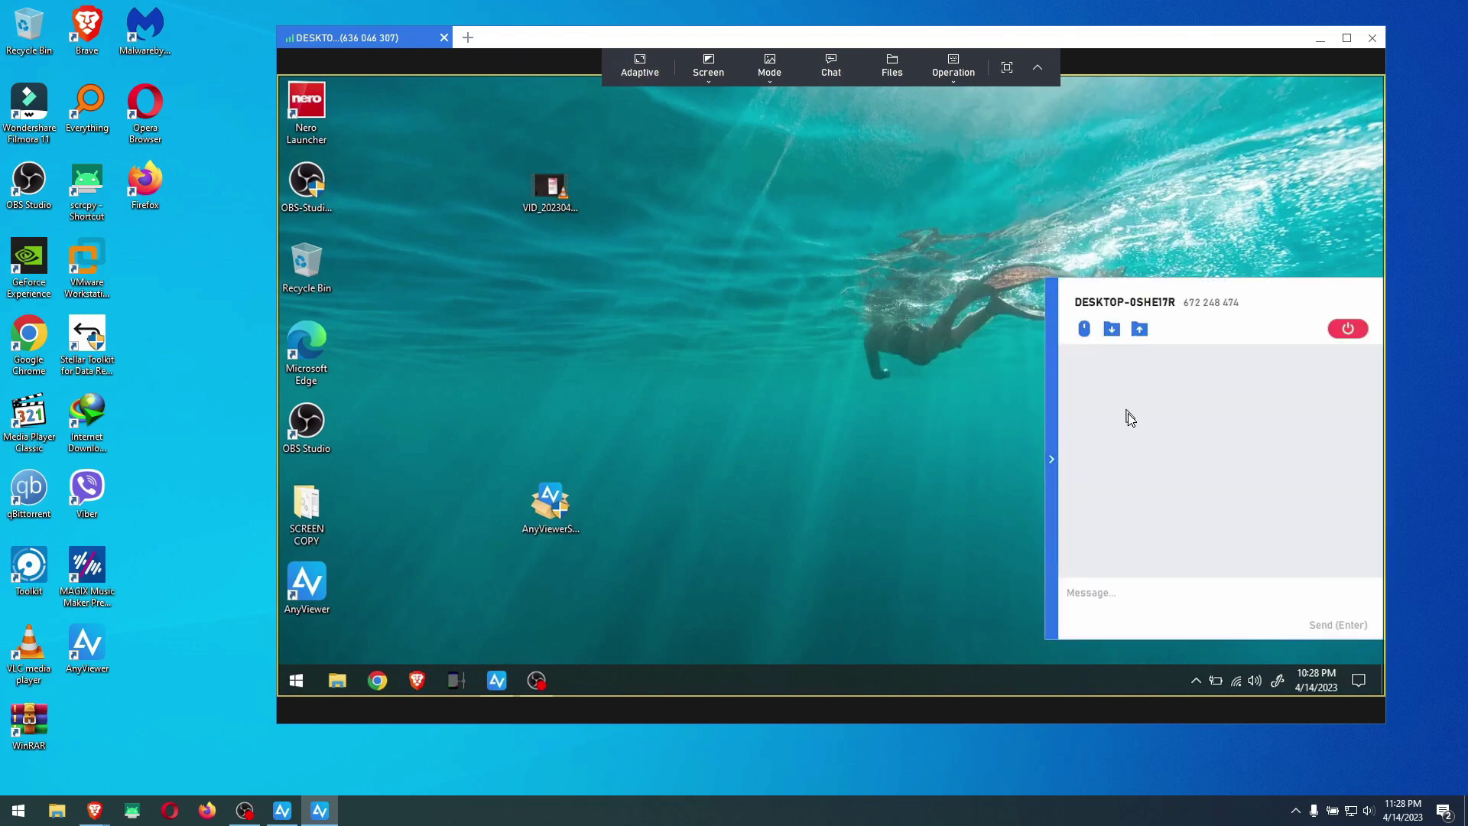
click(780, 69)
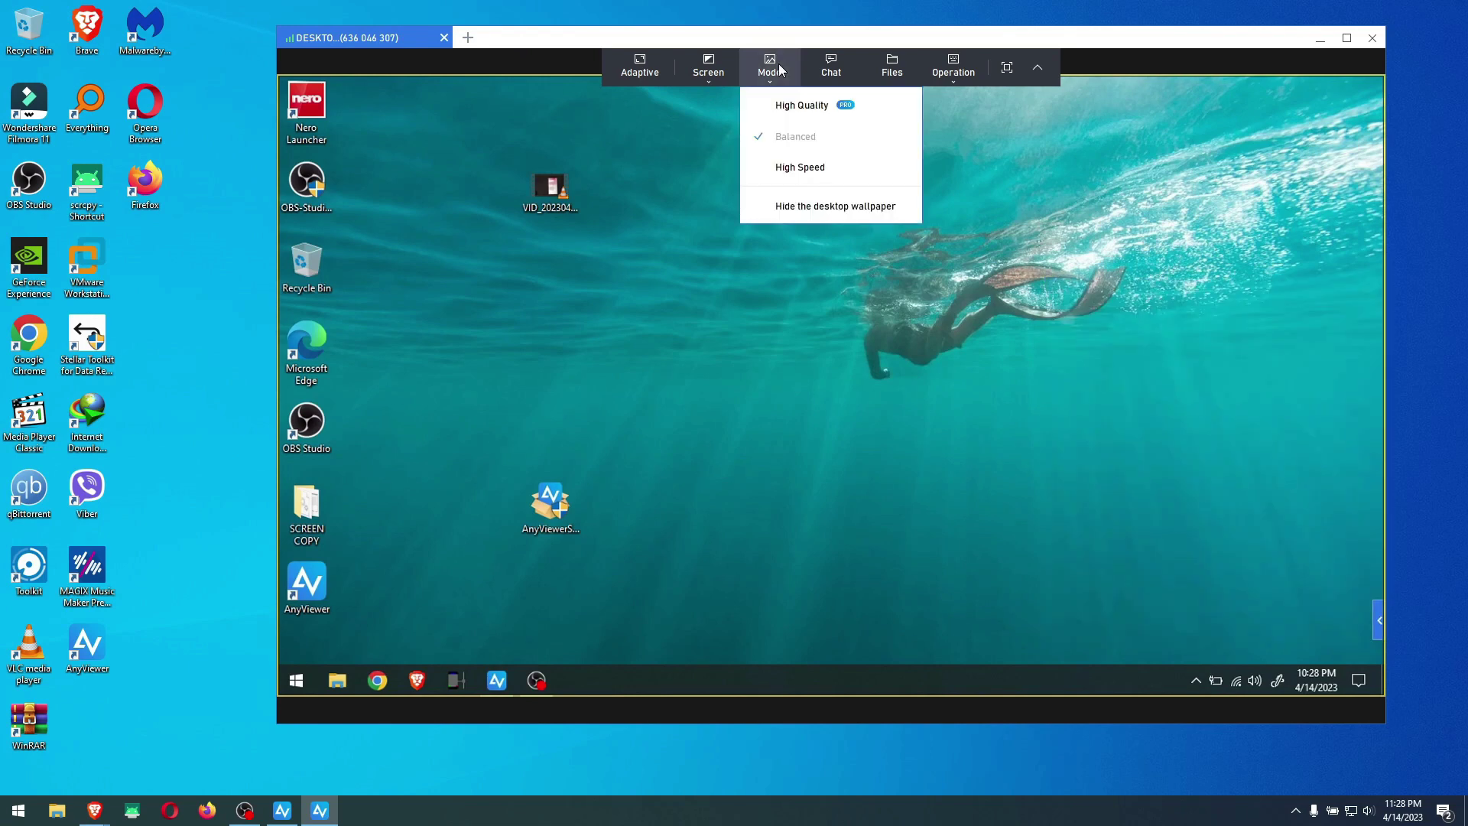
Switch the session to High Speed mode and send the chat message 'test'
click(792, 168)
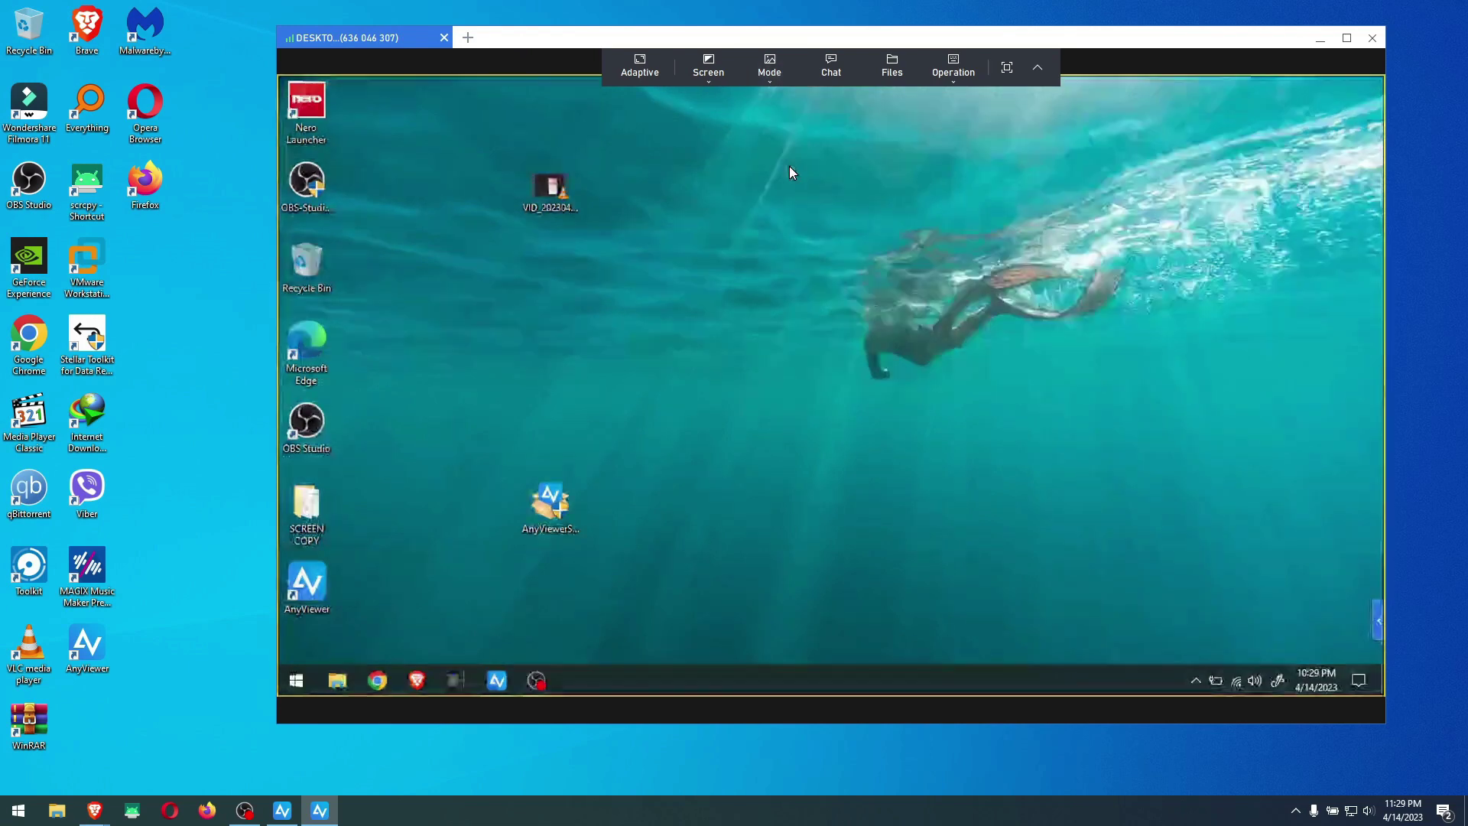
click(836, 83)
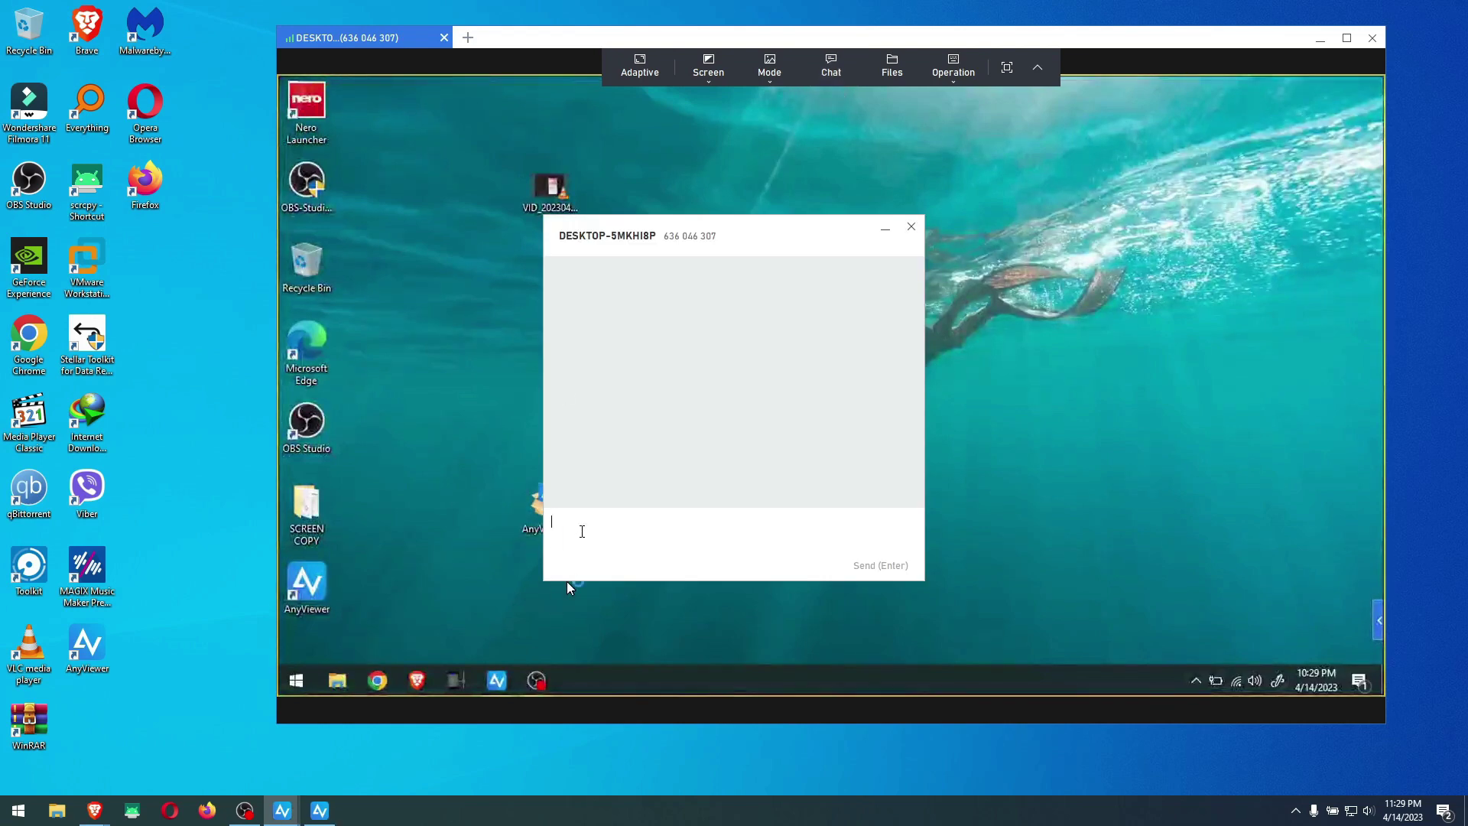
text(test)
key(Return)
Expand the side panel's chat history, refresh the remote desktop, then collapse the panel
click(1380, 624)
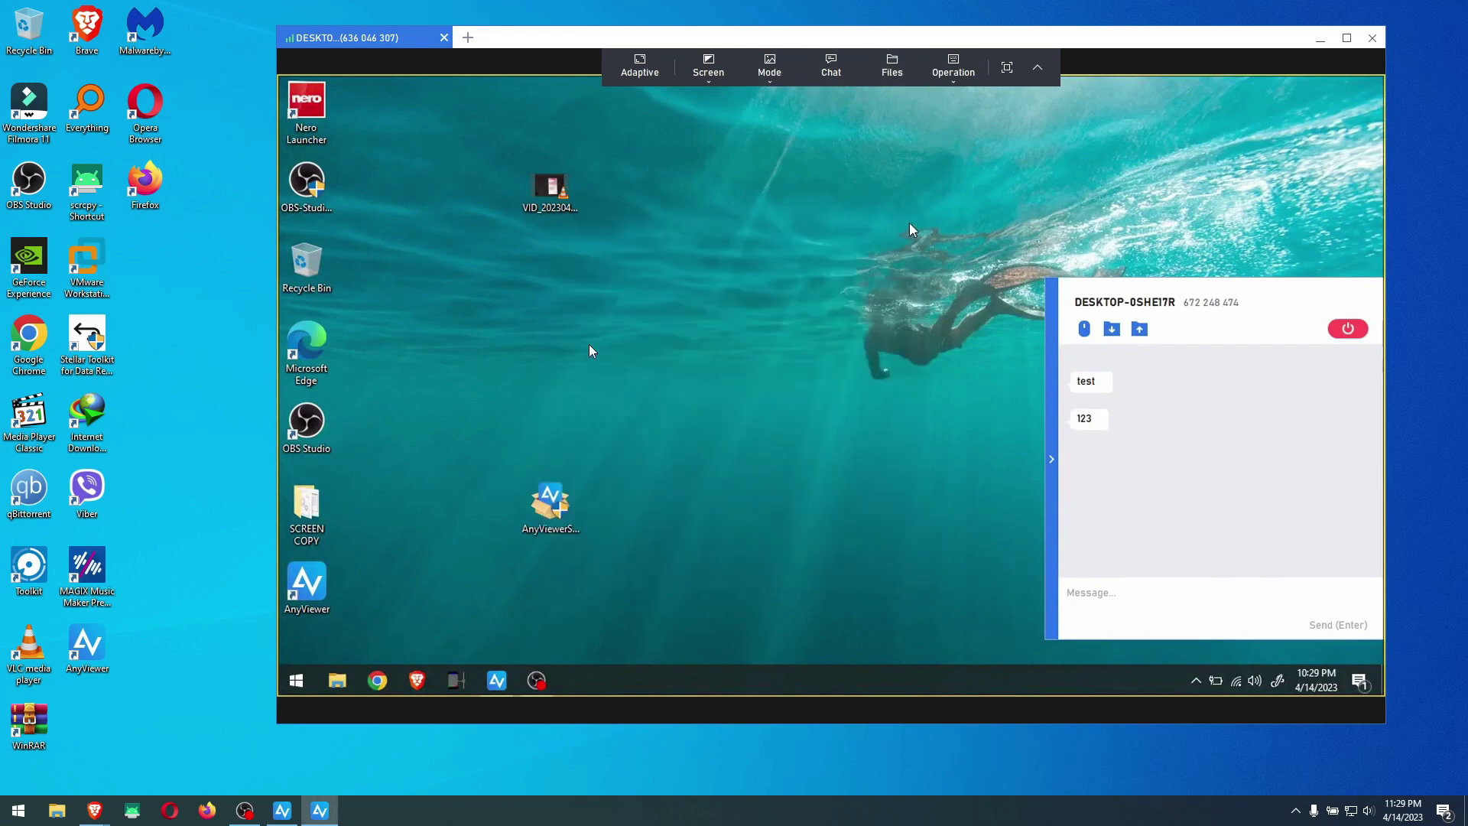
right_click(671, 311)
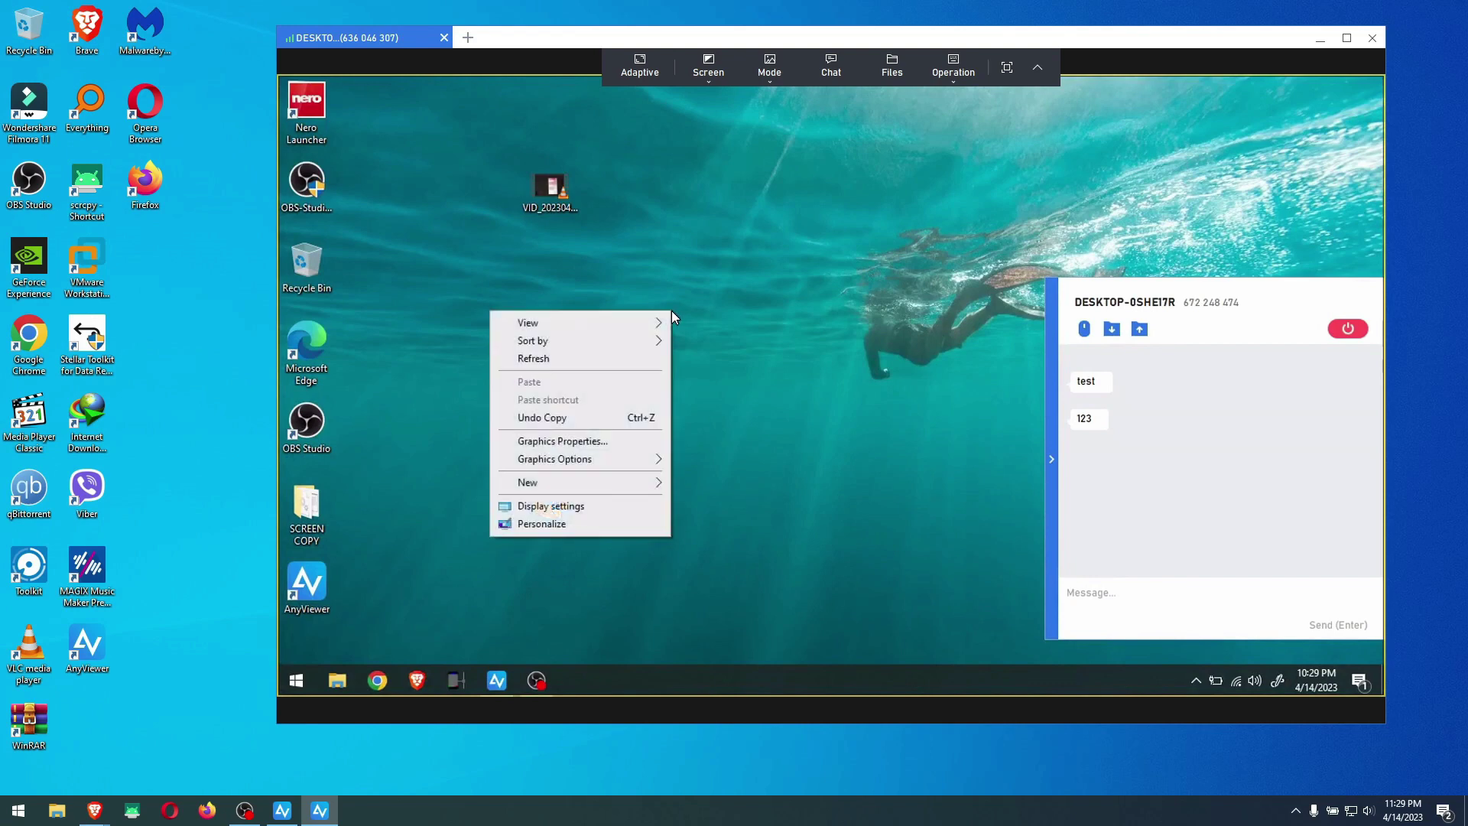
click(610, 360)
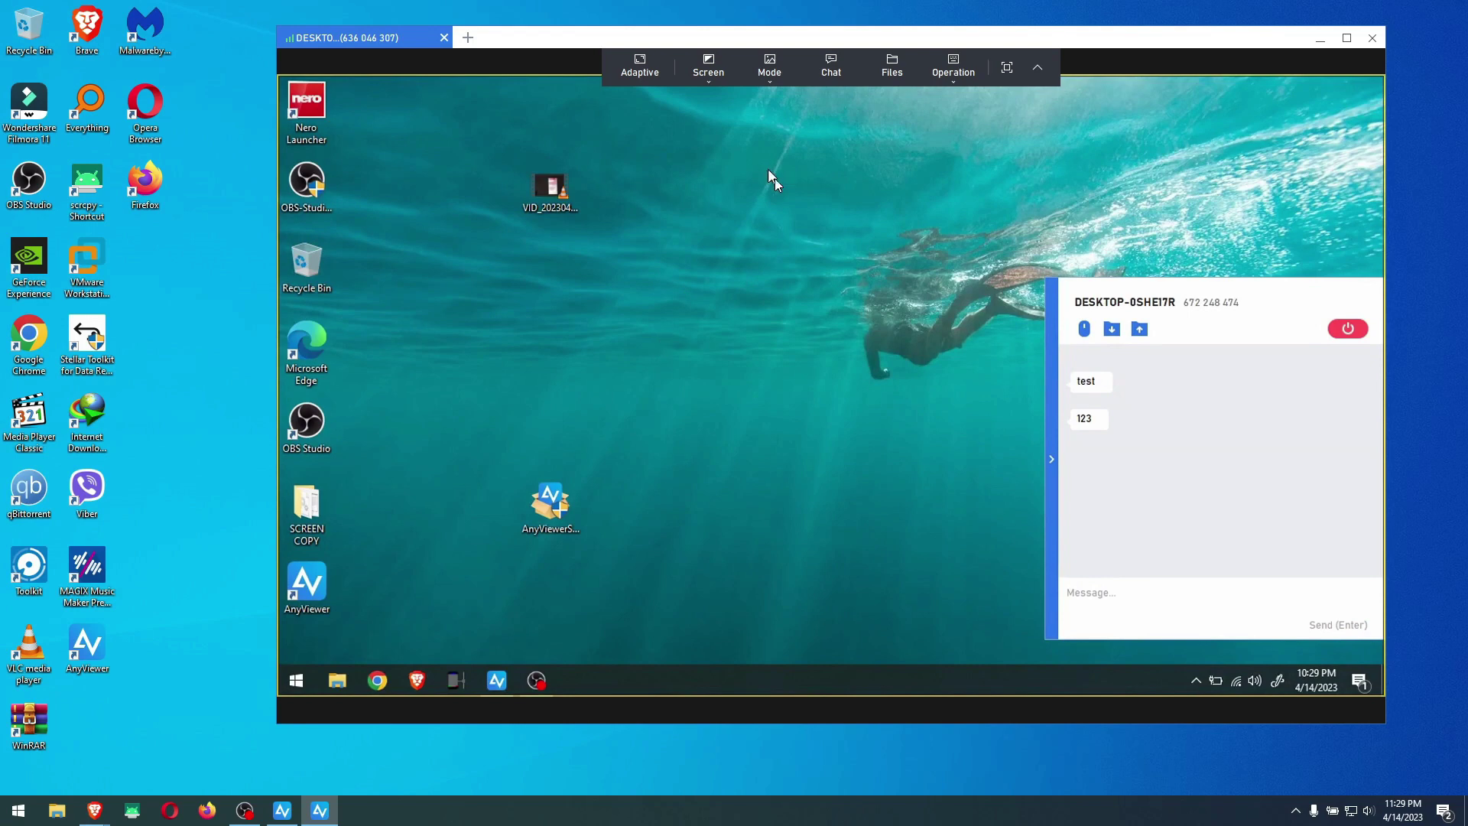
click(1053, 456)
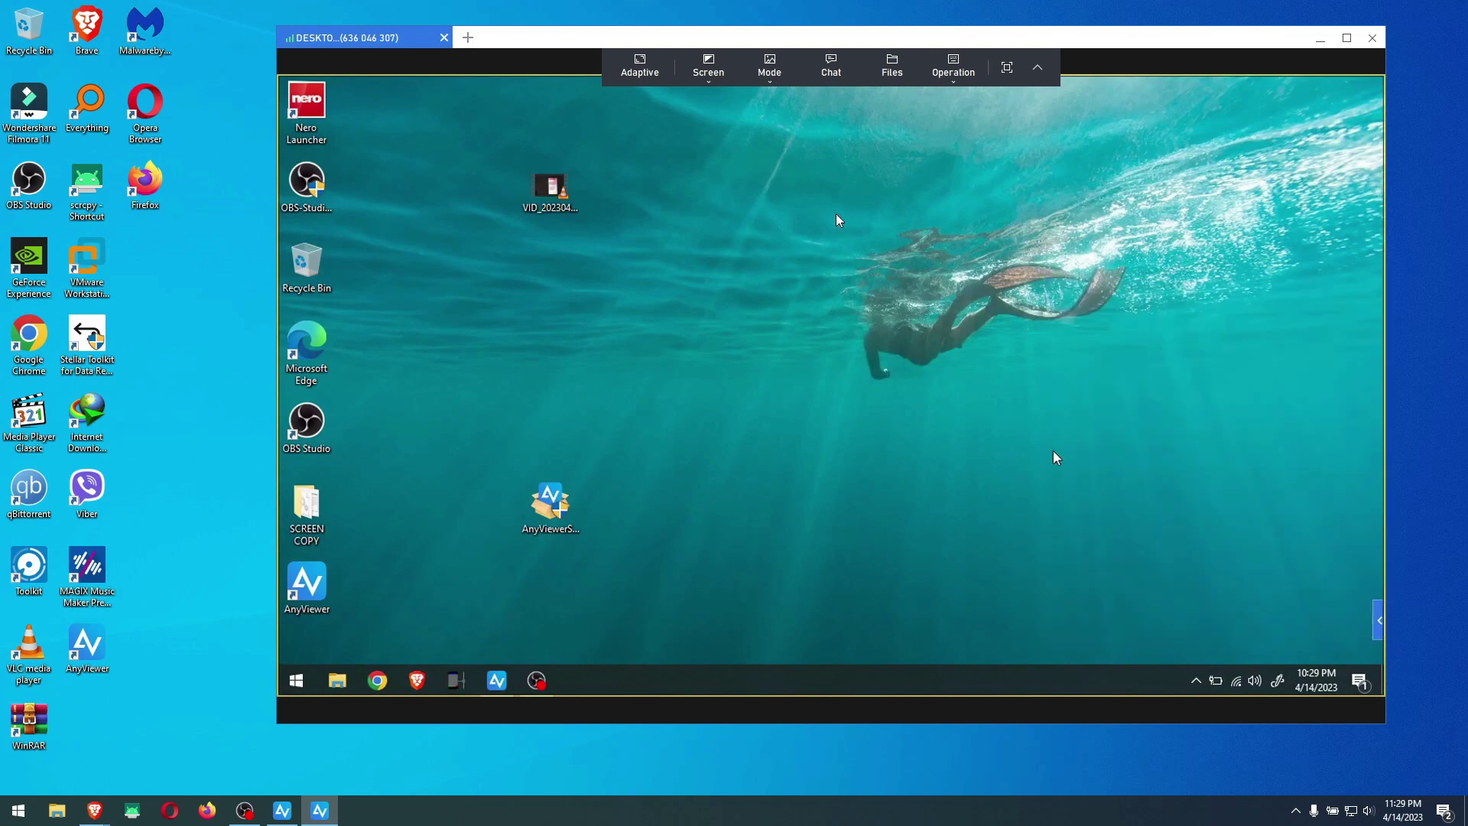
Look over the Mode, Operation and Screen menus, then switch display from Adaptive to Original
click(768, 76)
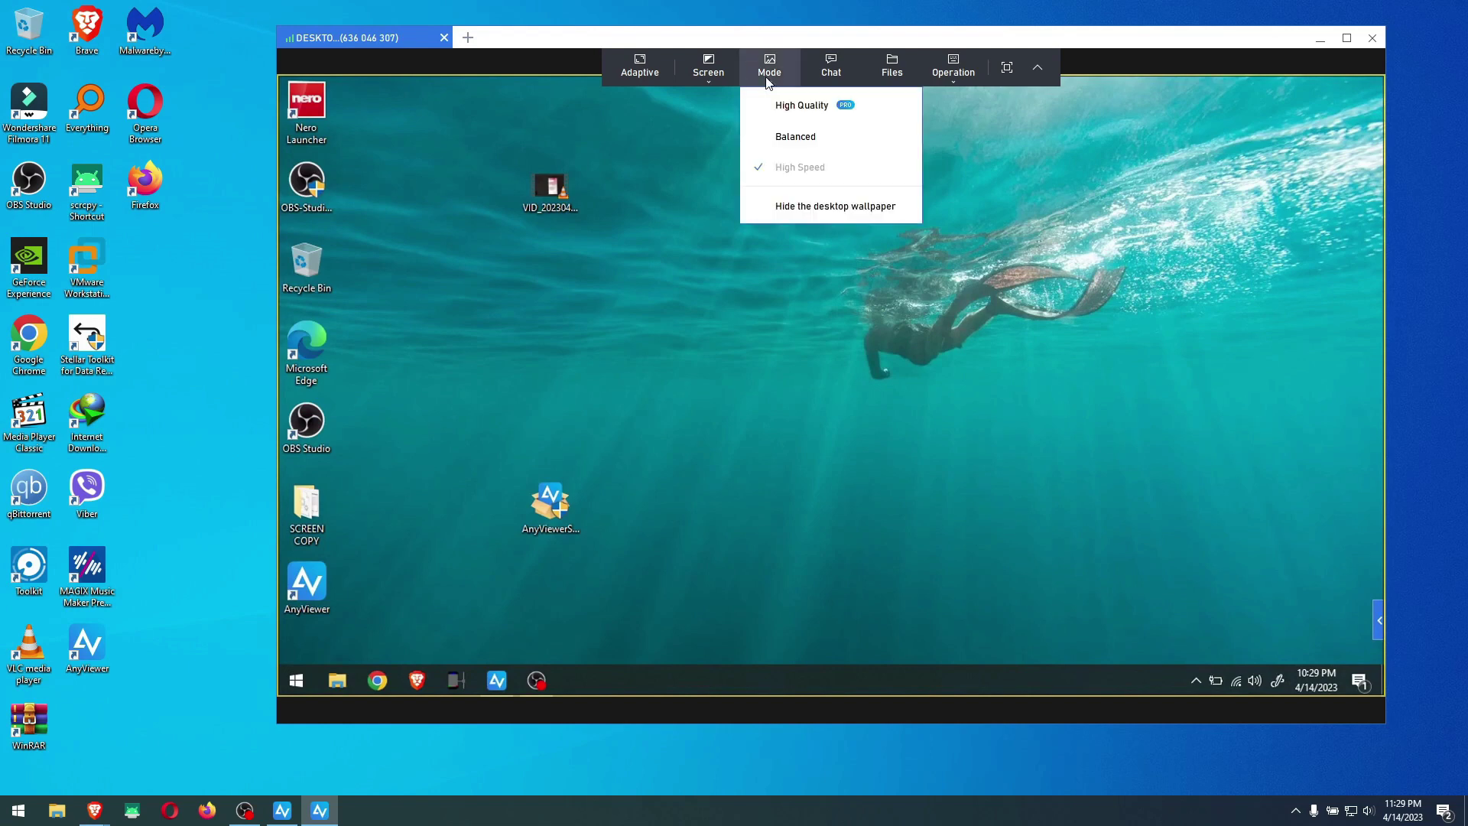
click(957, 73)
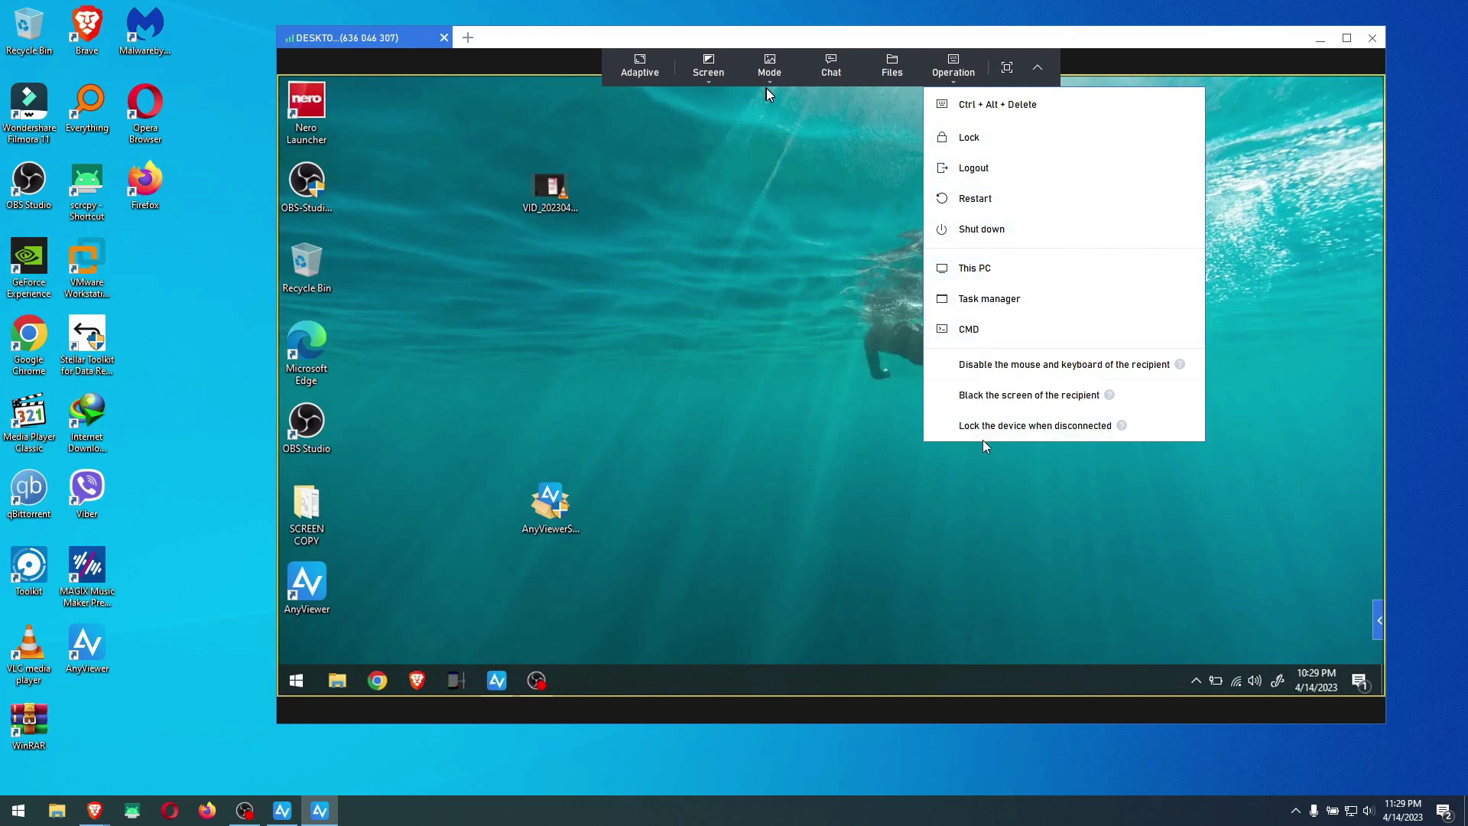
click(710, 79)
click(644, 72)
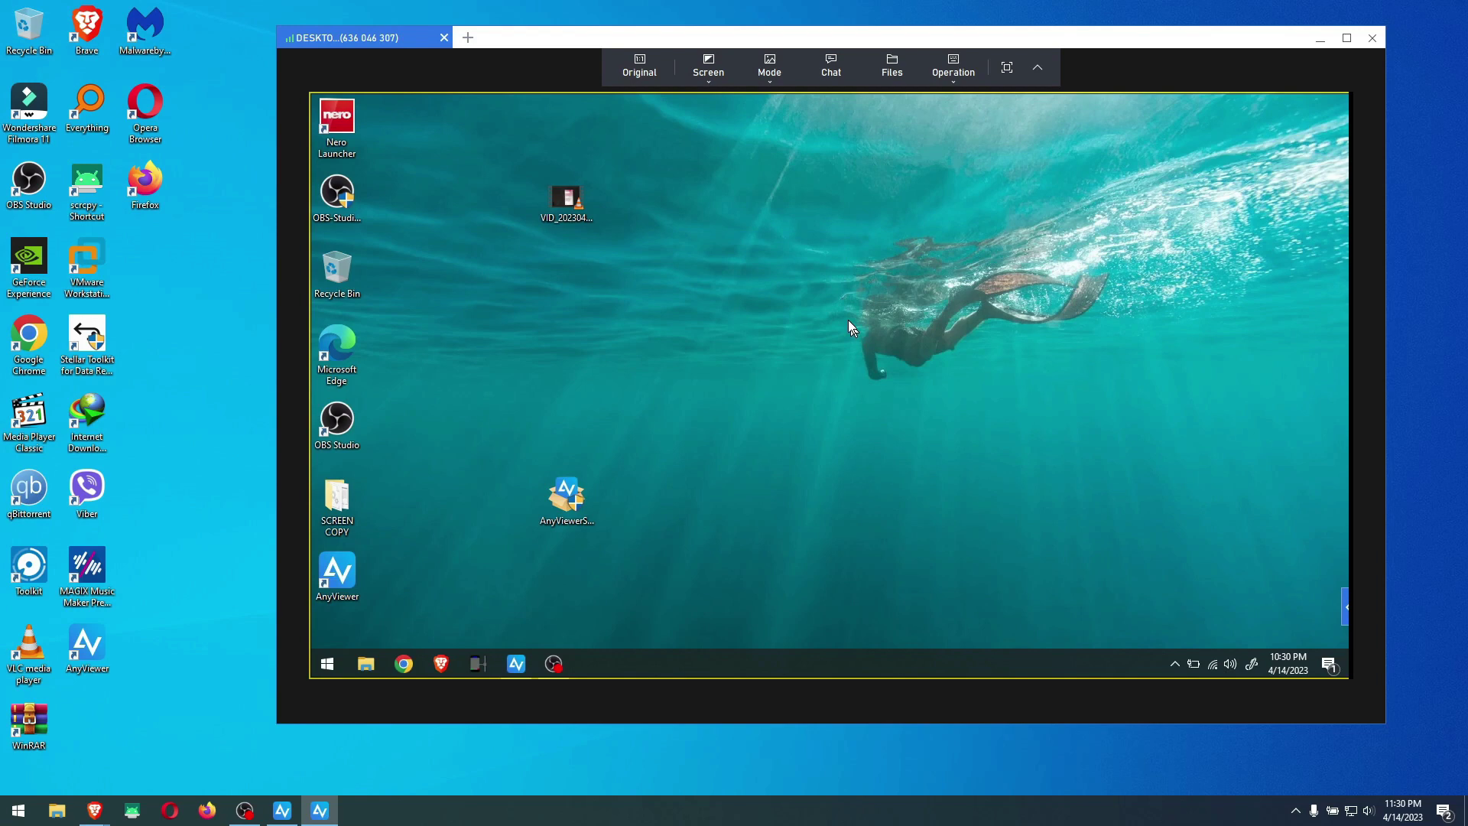
Refresh the remote desktop from its context menu
right_click(768, 239)
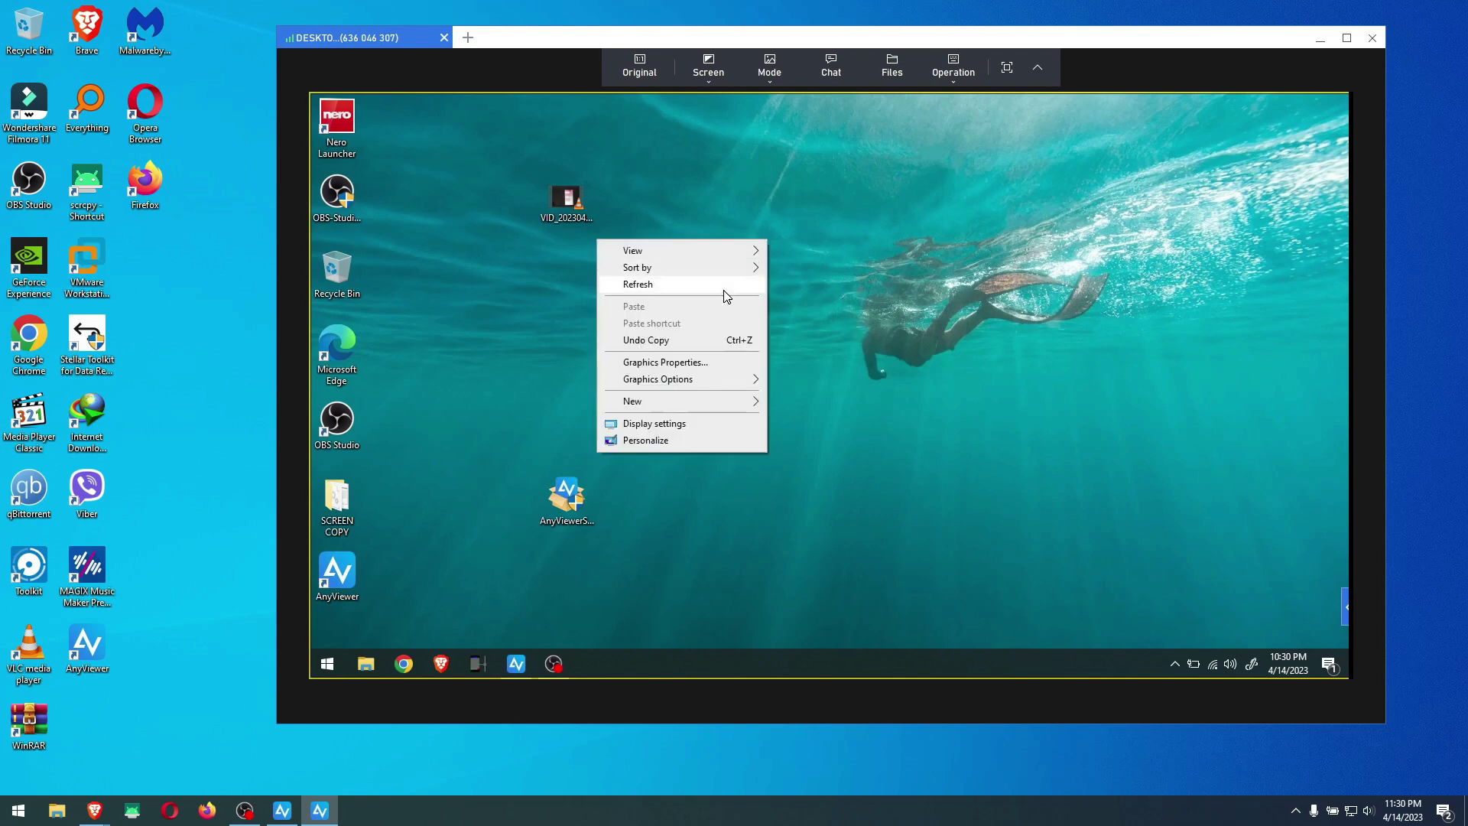
click(724, 289)
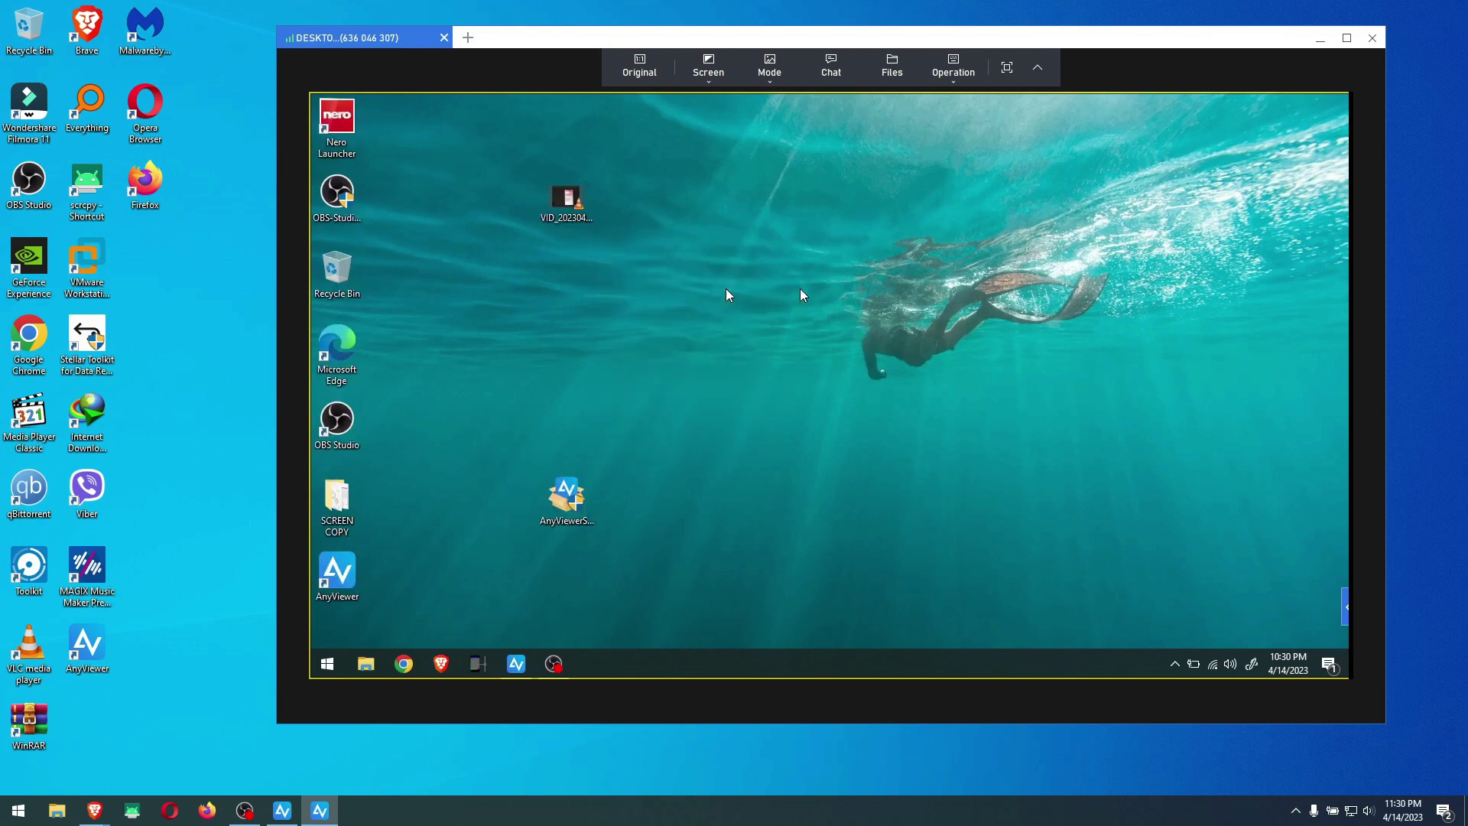
right_click(653, 304)
right_click(829, 237)
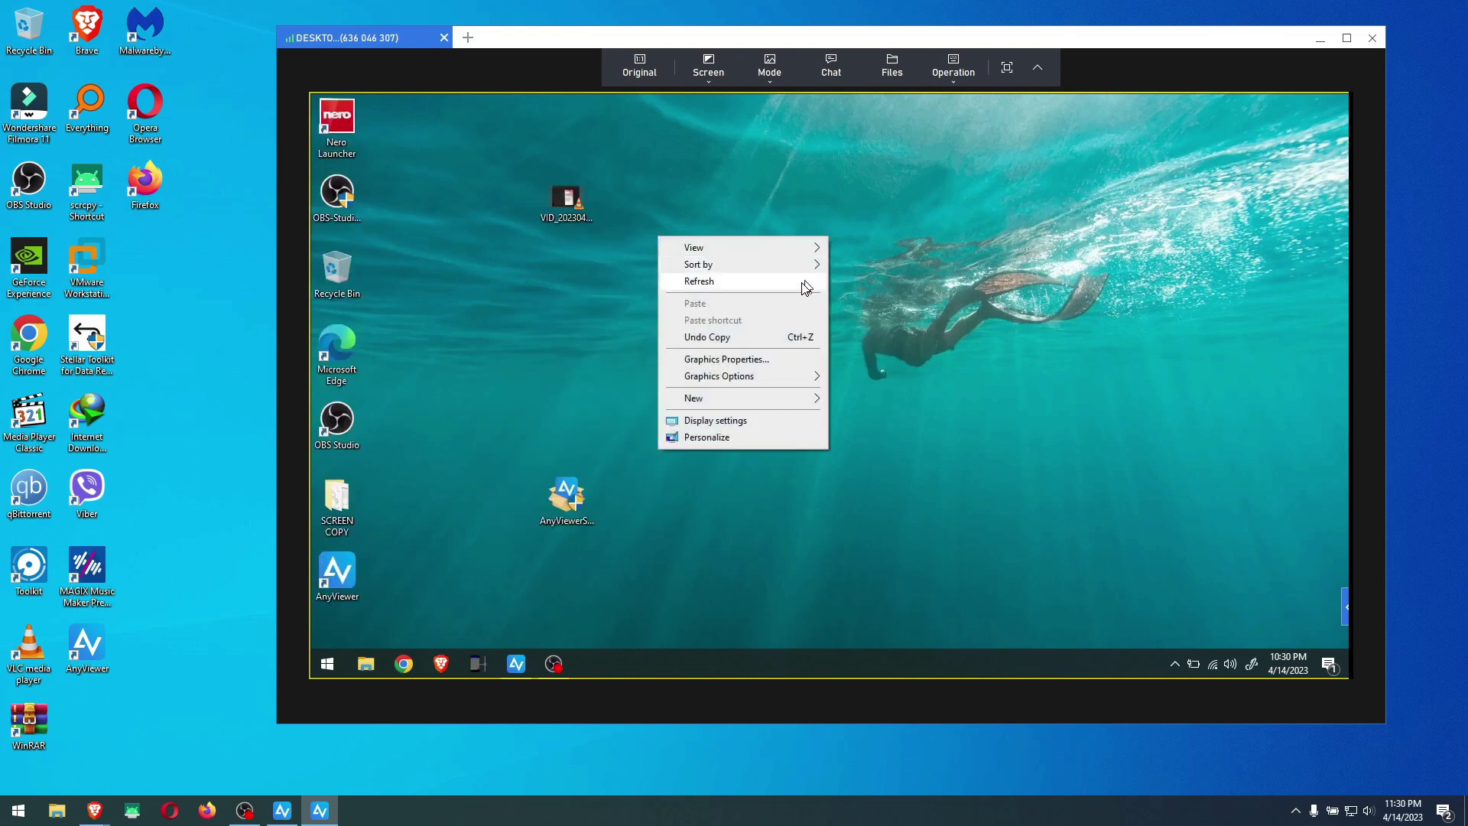
click(805, 283)
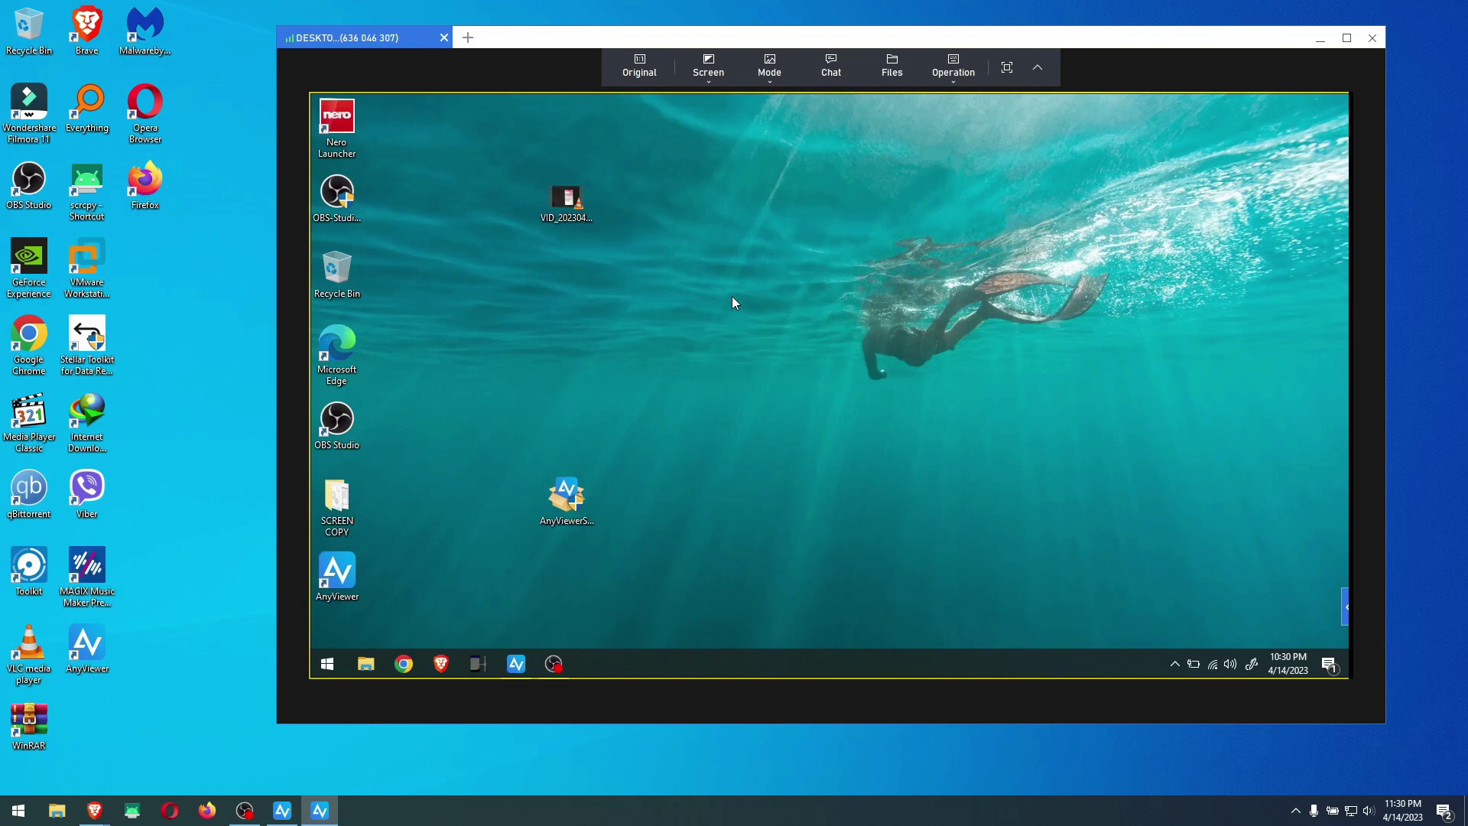
Try Files, dismiss the log-in-required notice, then retry and choose Log in from the Tips dialog
click(892, 69)
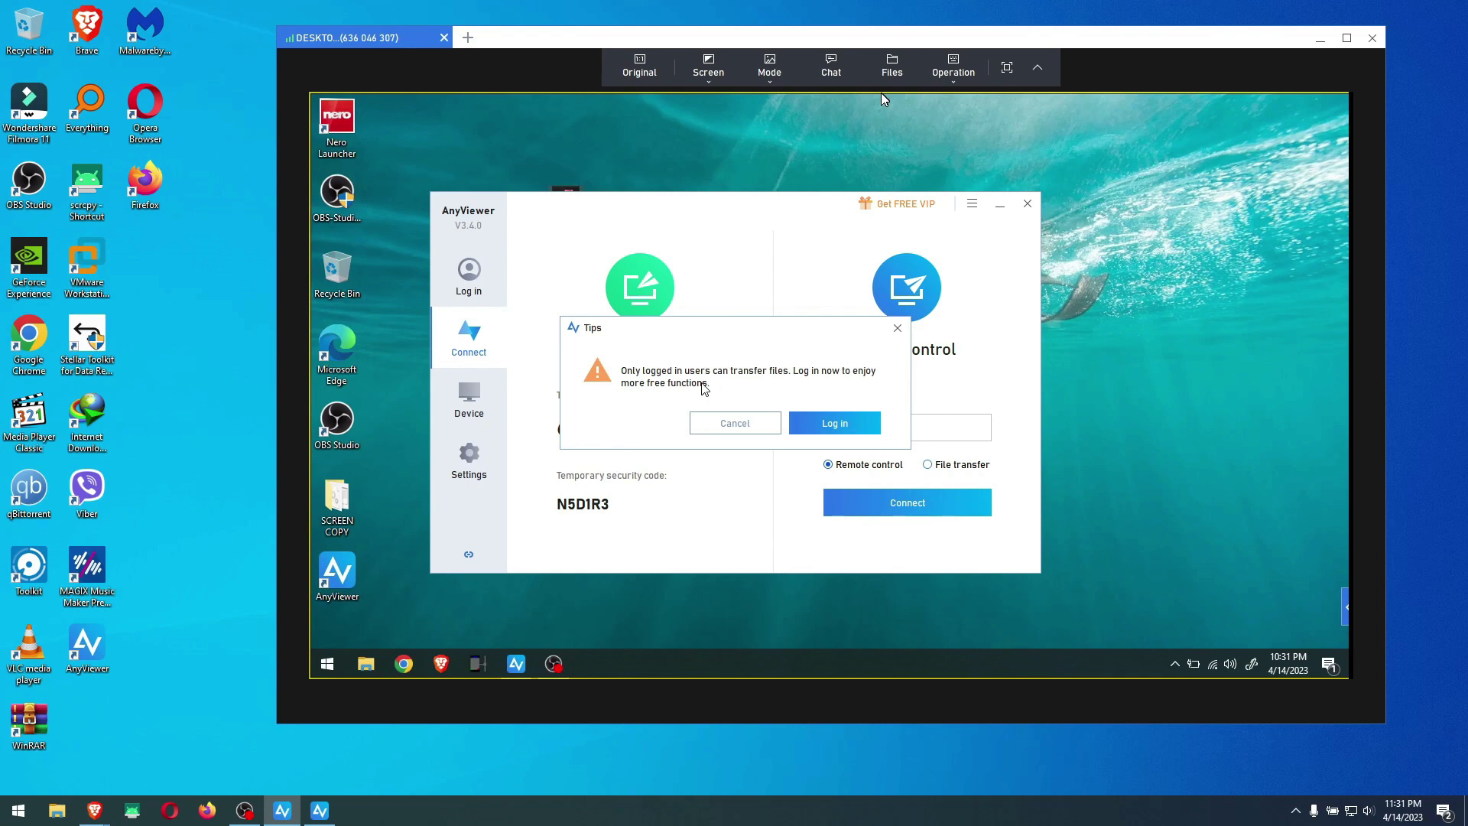
click(732, 425)
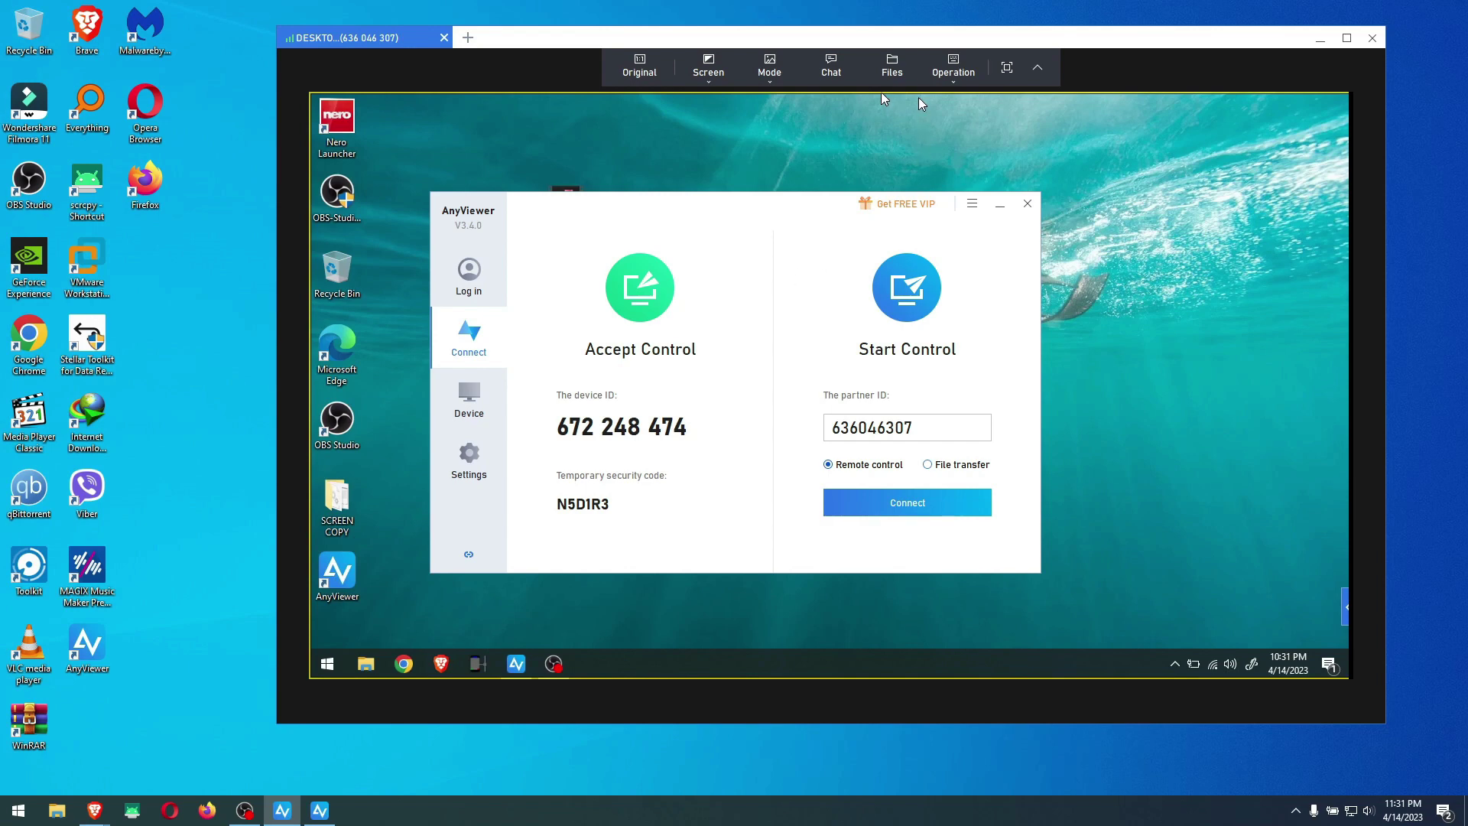
click(902, 73)
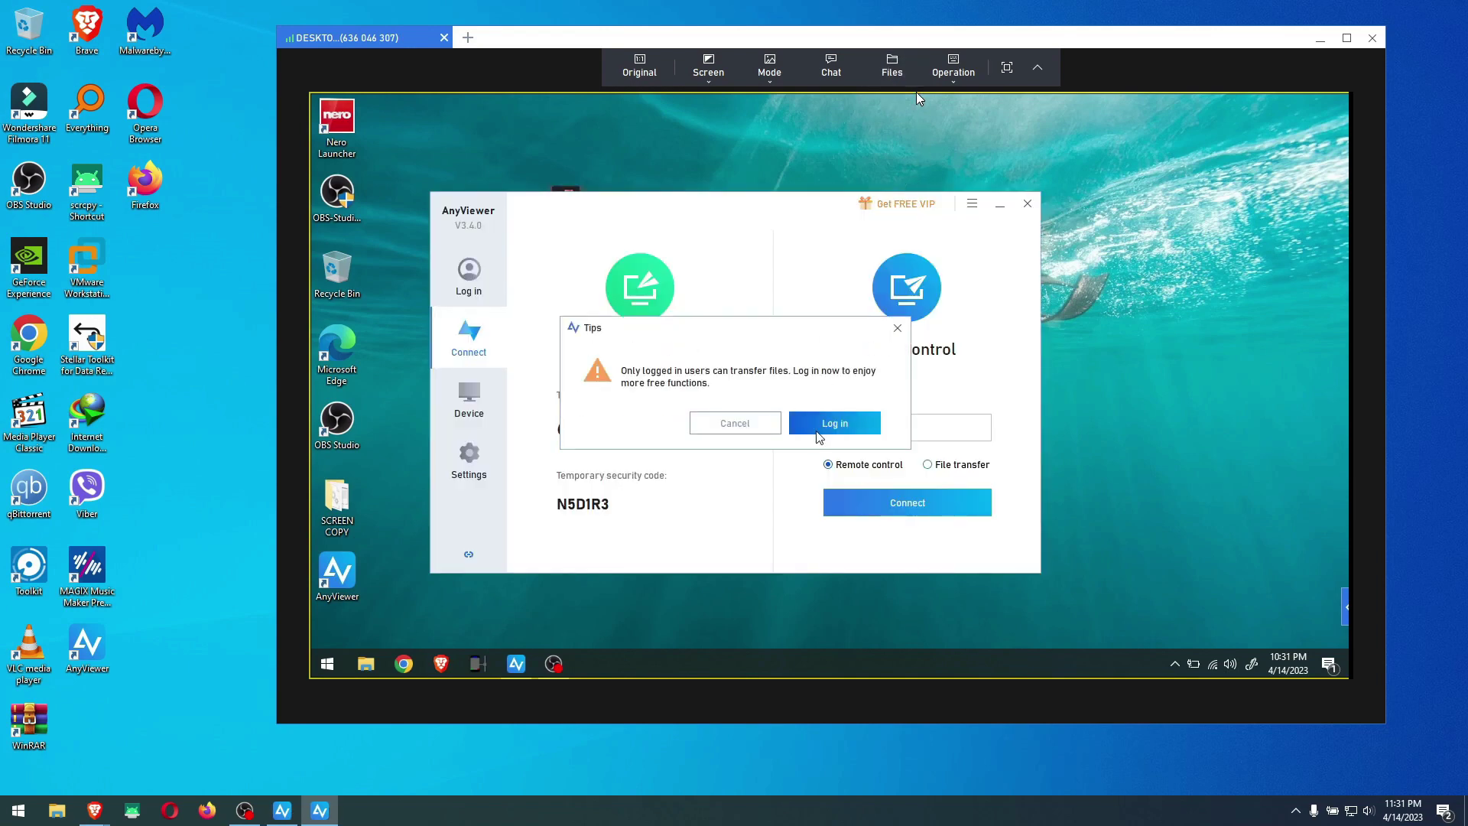
click(817, 430)
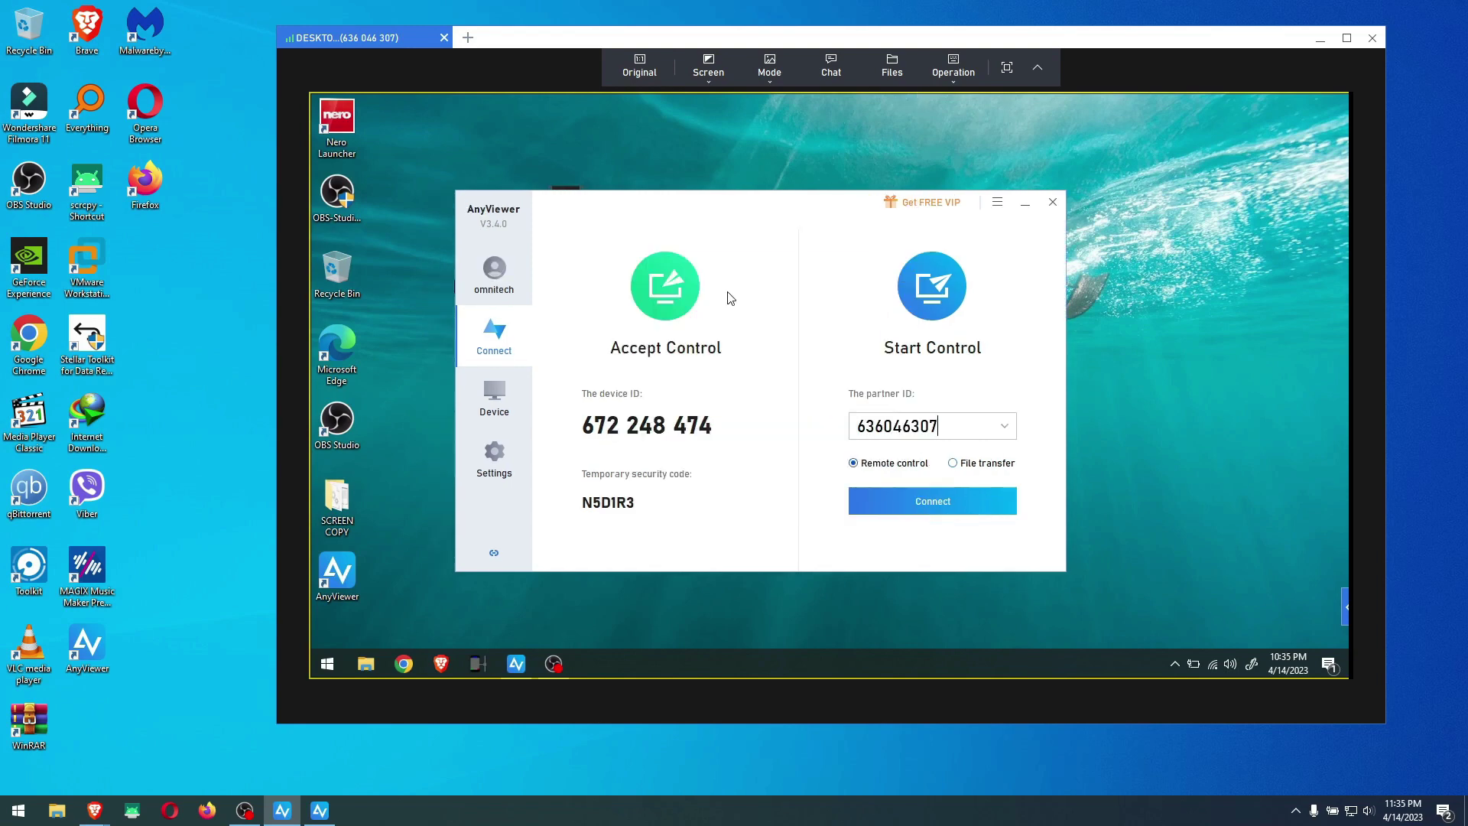
Open the remote AnyViewer's Settings and move the settings window to the left side
drag(759, 203, 790, 173)
click(532, 426)
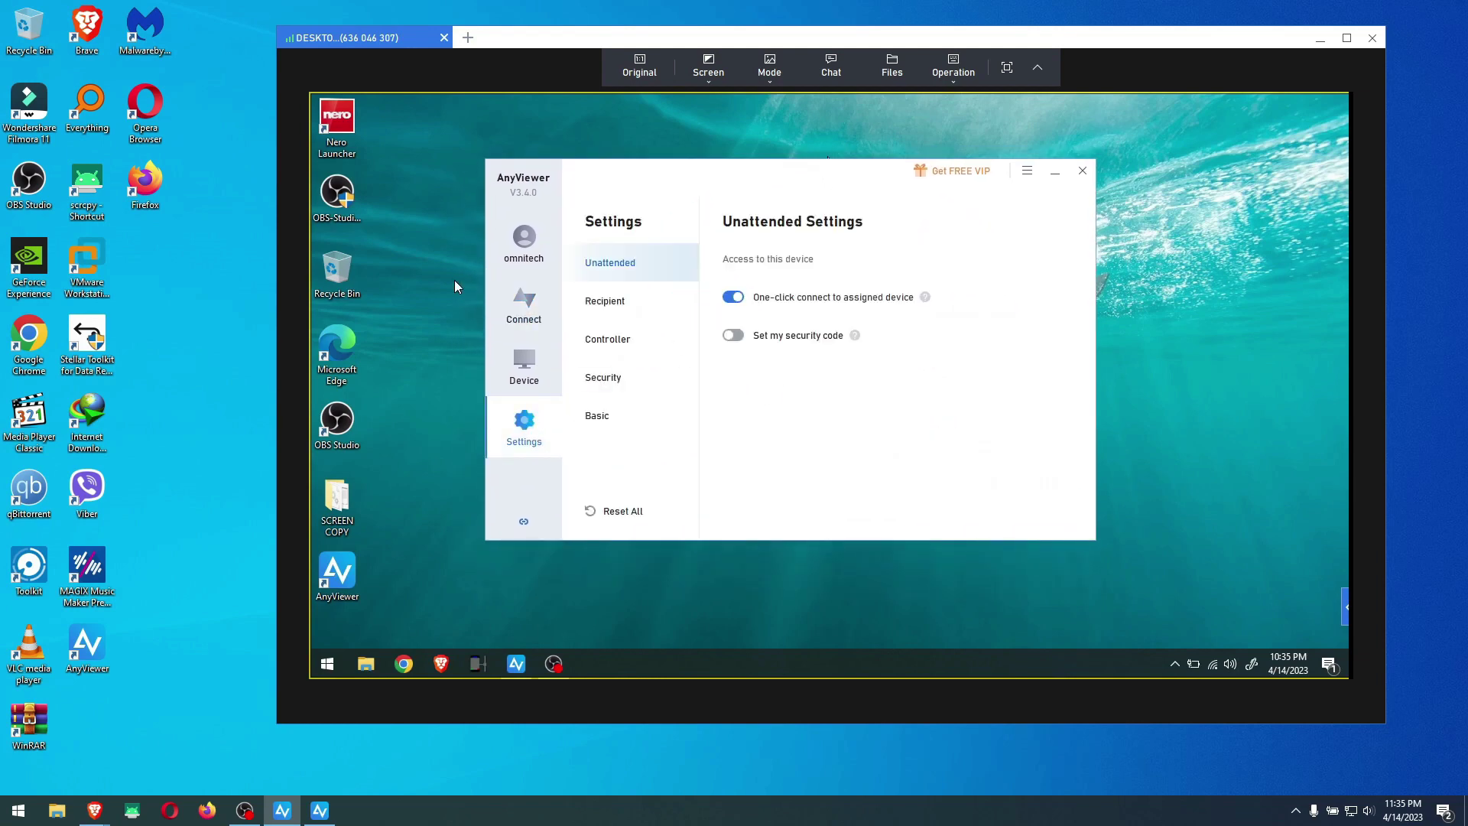
drag(826, 166, 455, 255)
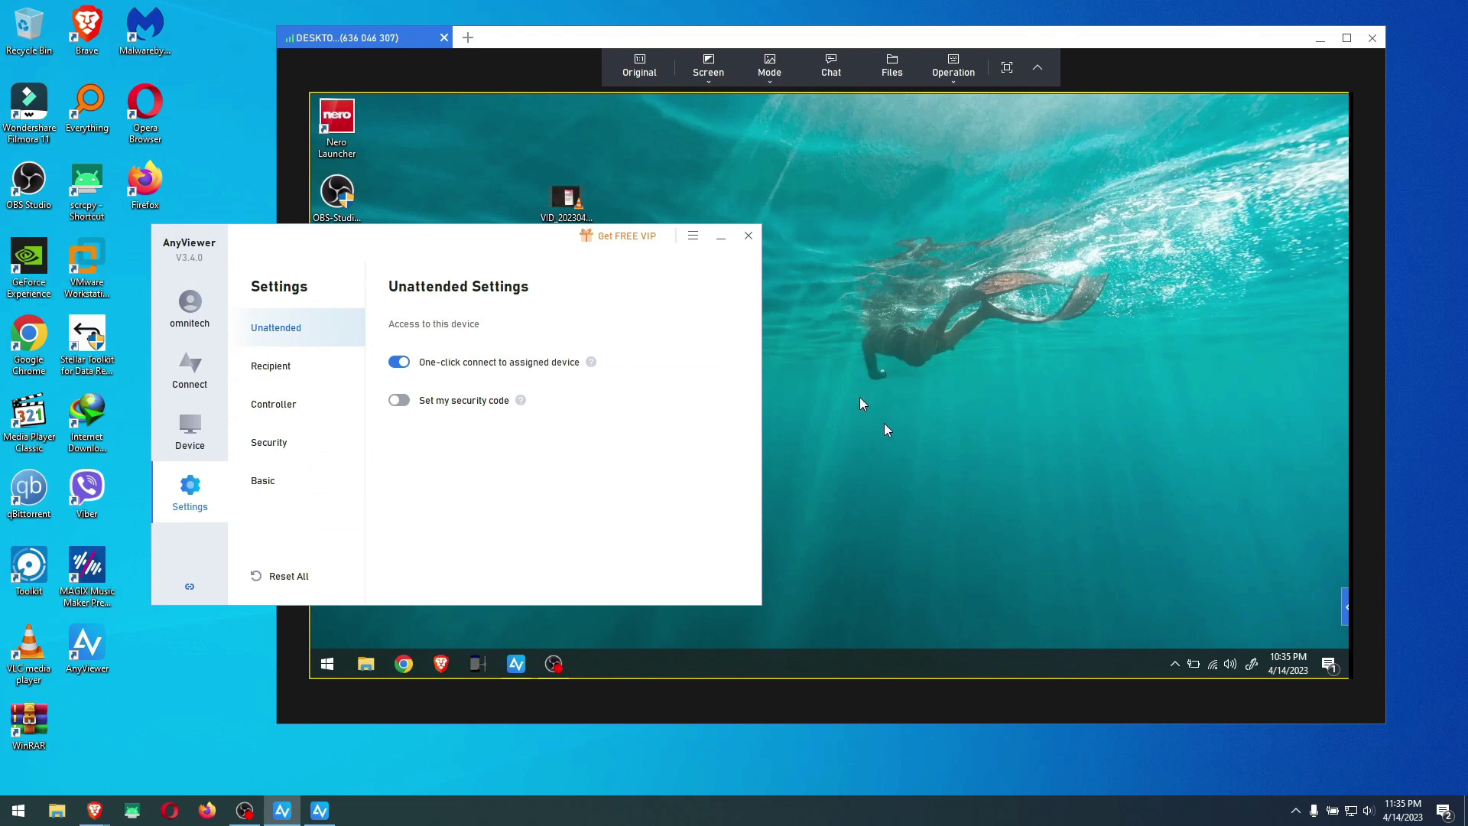
Review the Recipient, Controller, Security, Basic and Unattended pages, then minimize the remote AnyViewer
click(294, 371)
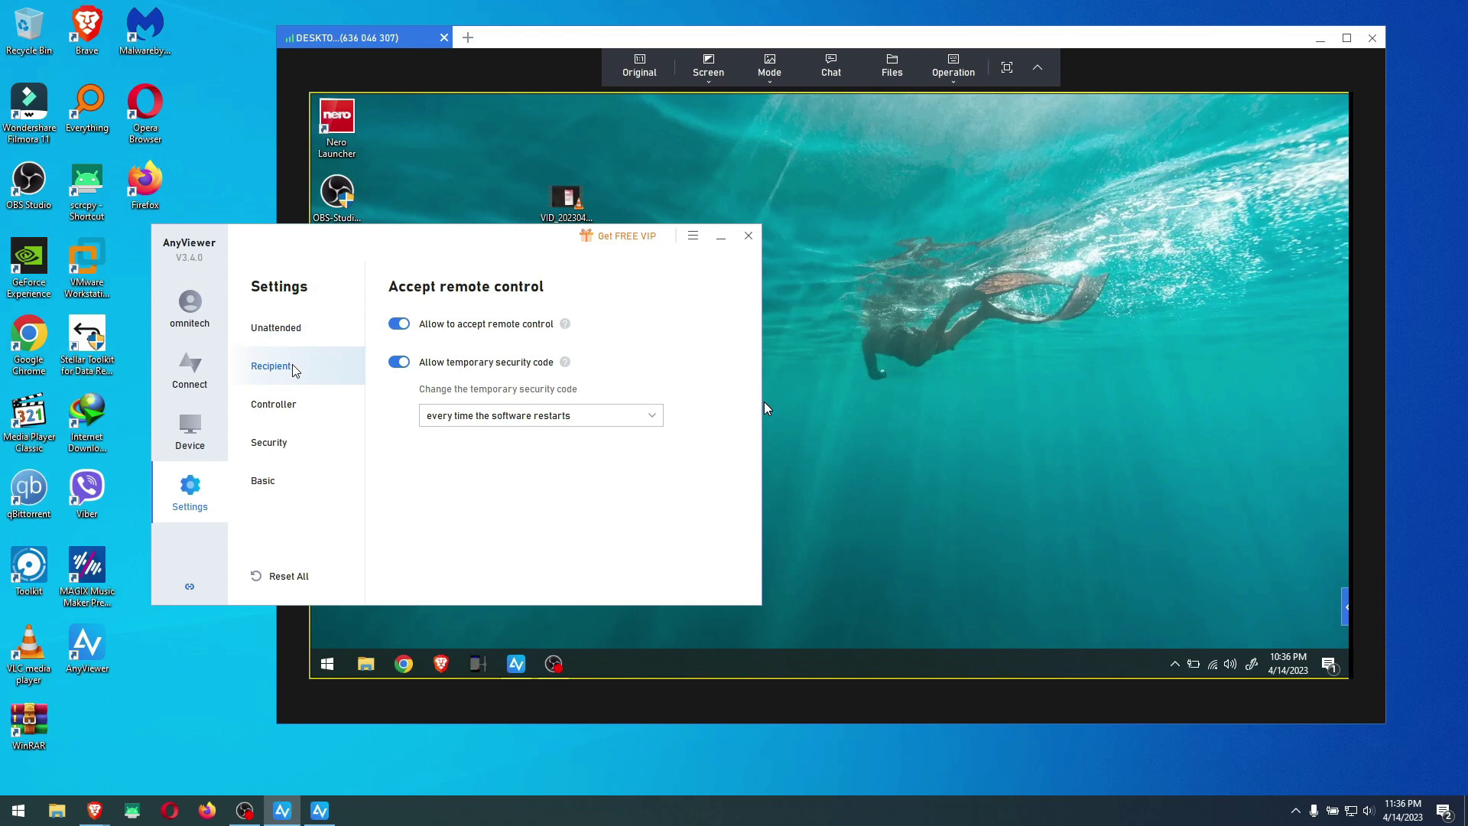
click(295, 408)
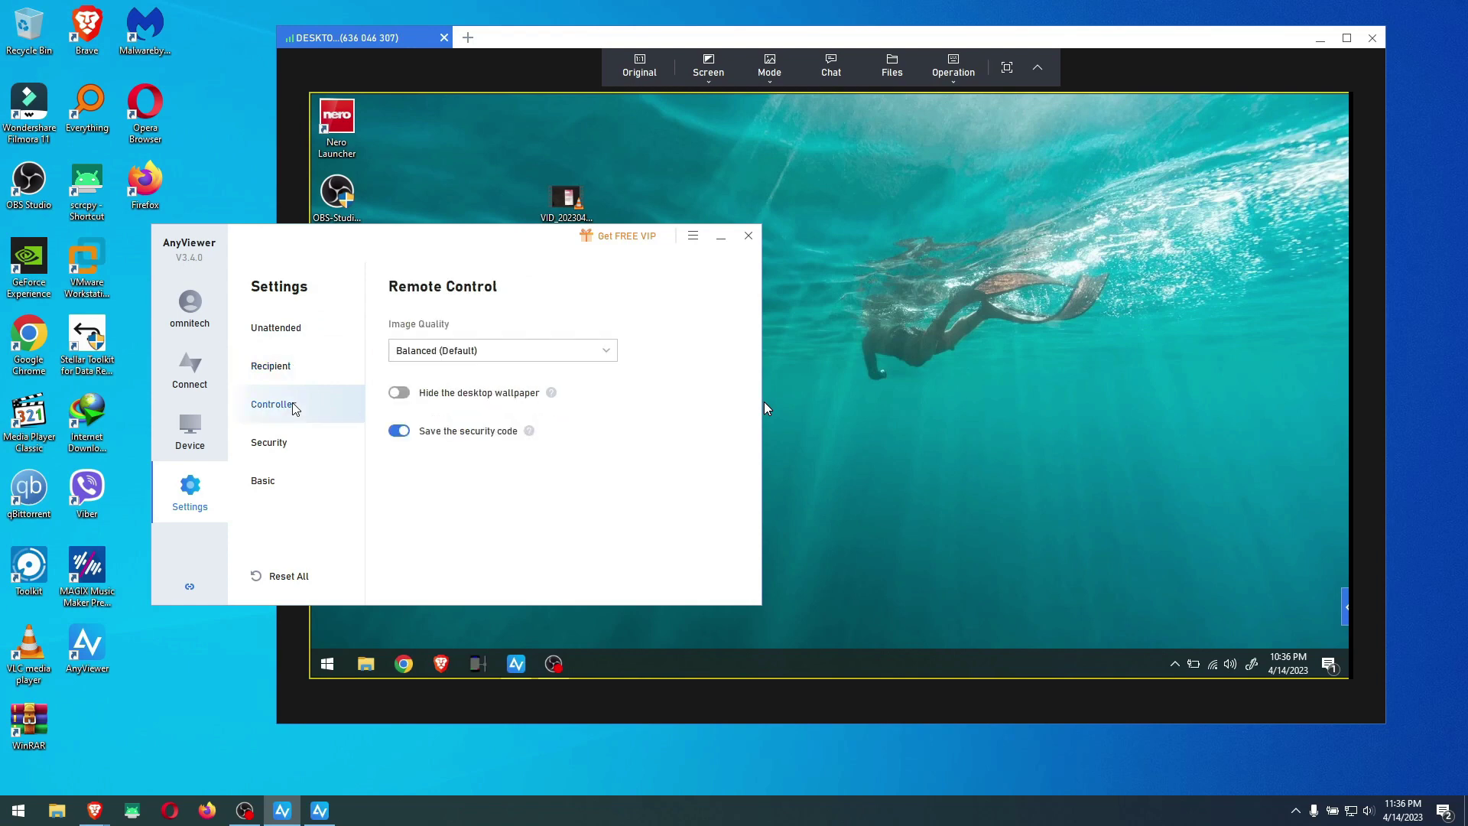
click(304, 448)
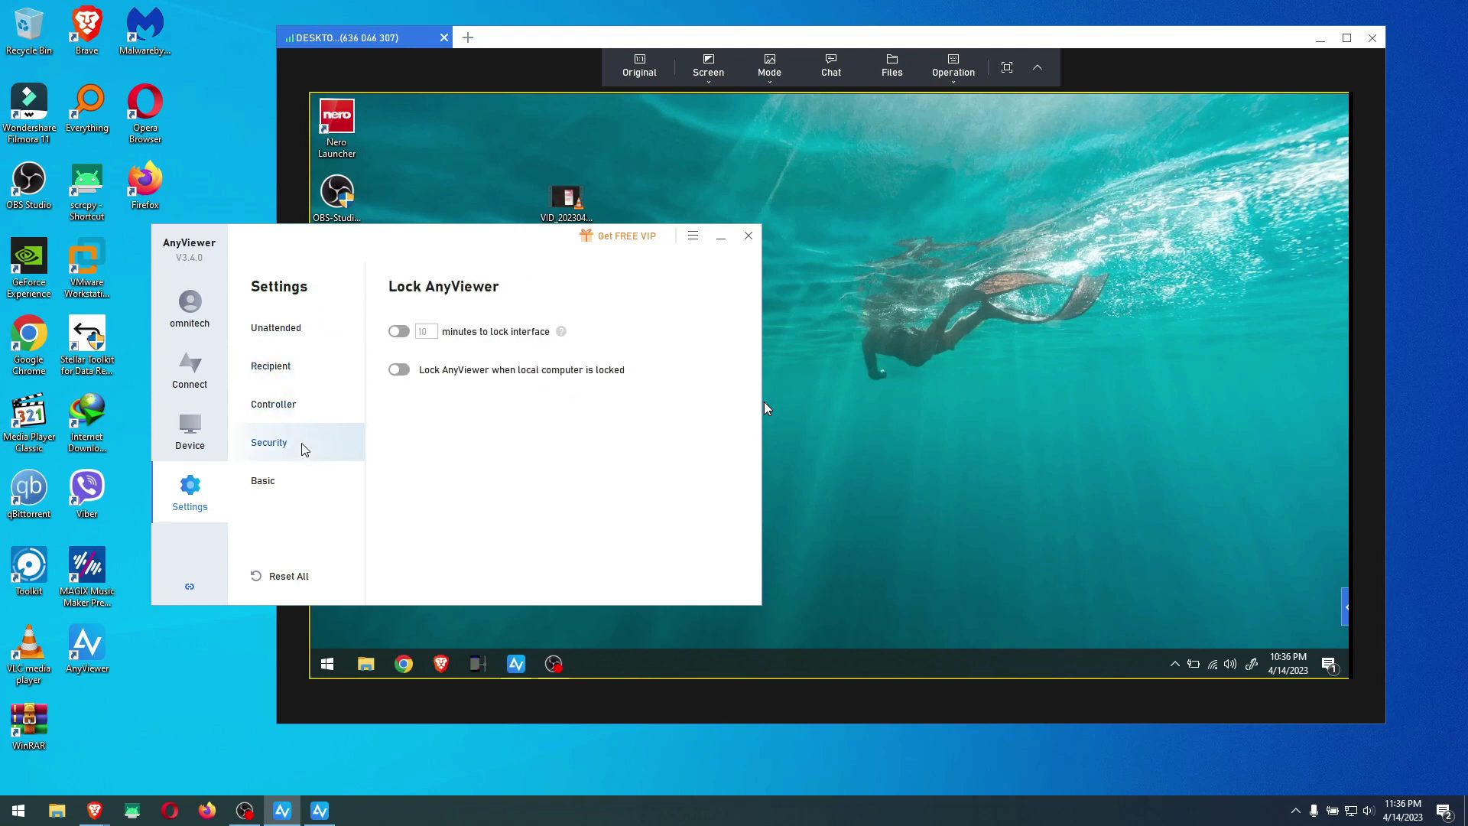
click(301, 483)
click(299, 325)
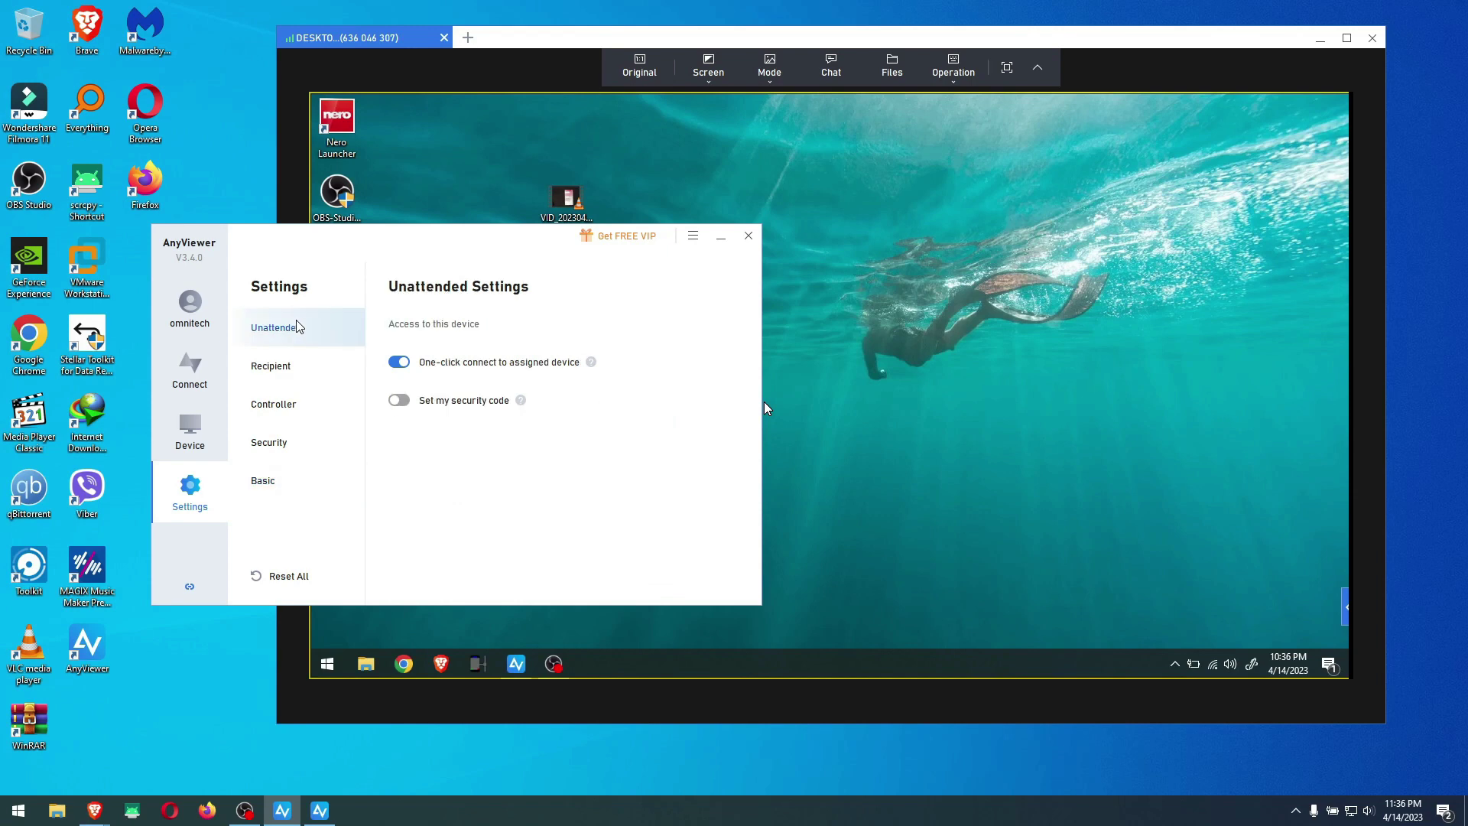
click(191, 371)
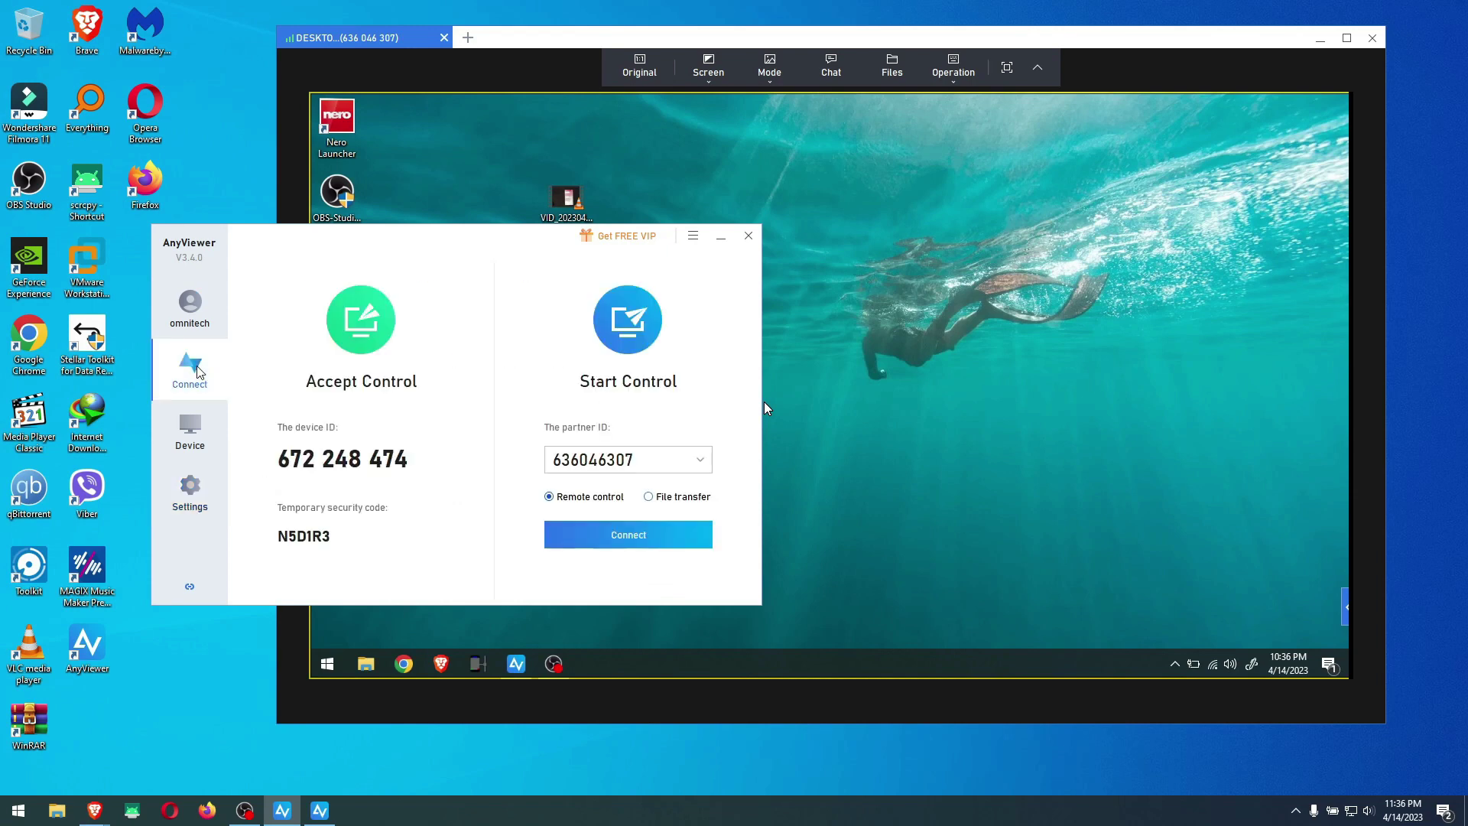
click(718, 237)
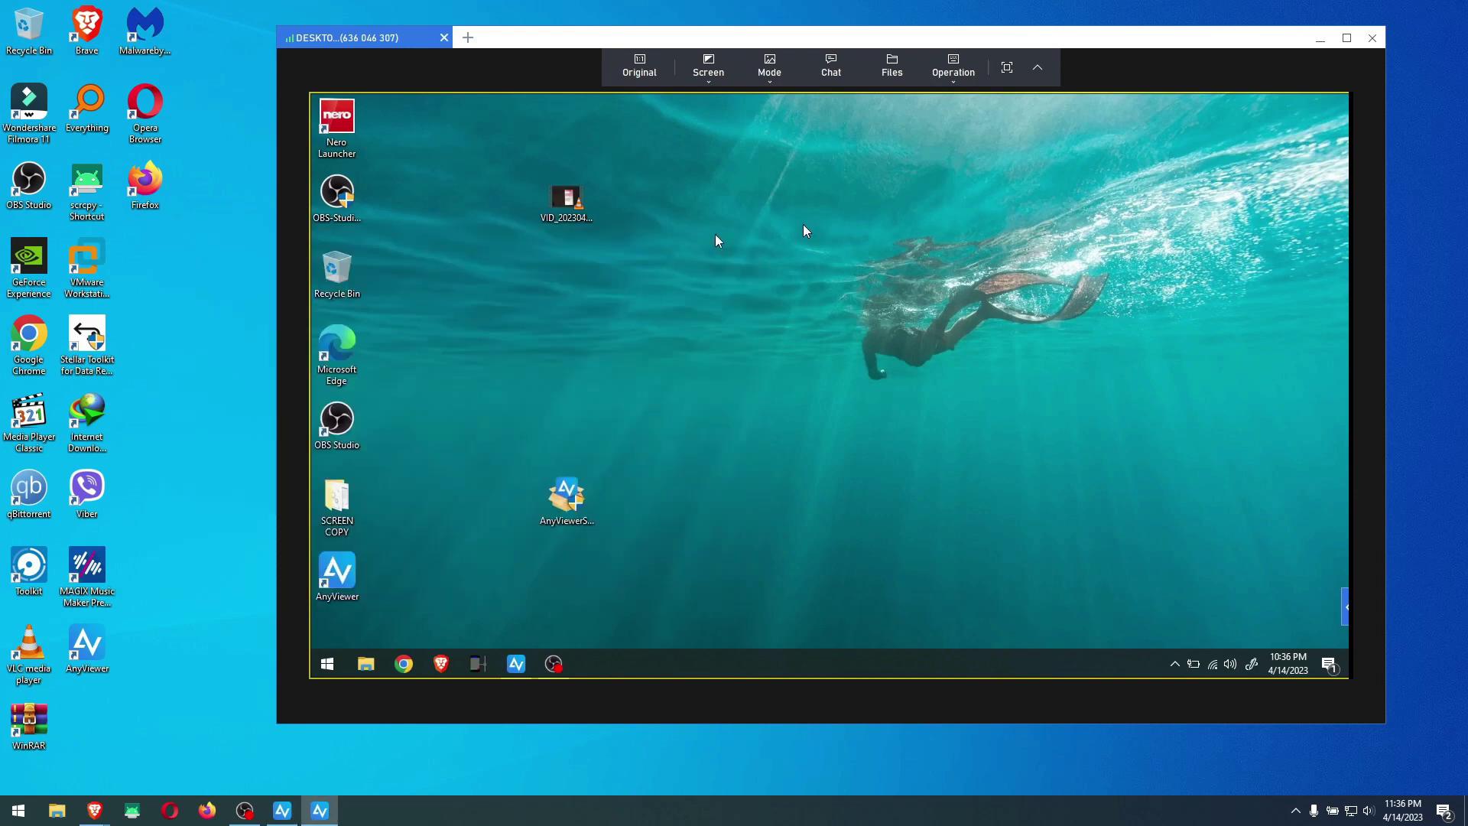
Open File Transfer and try receiving the 4.22 GB remote video, closing the upgrade offer
click(890, 69)
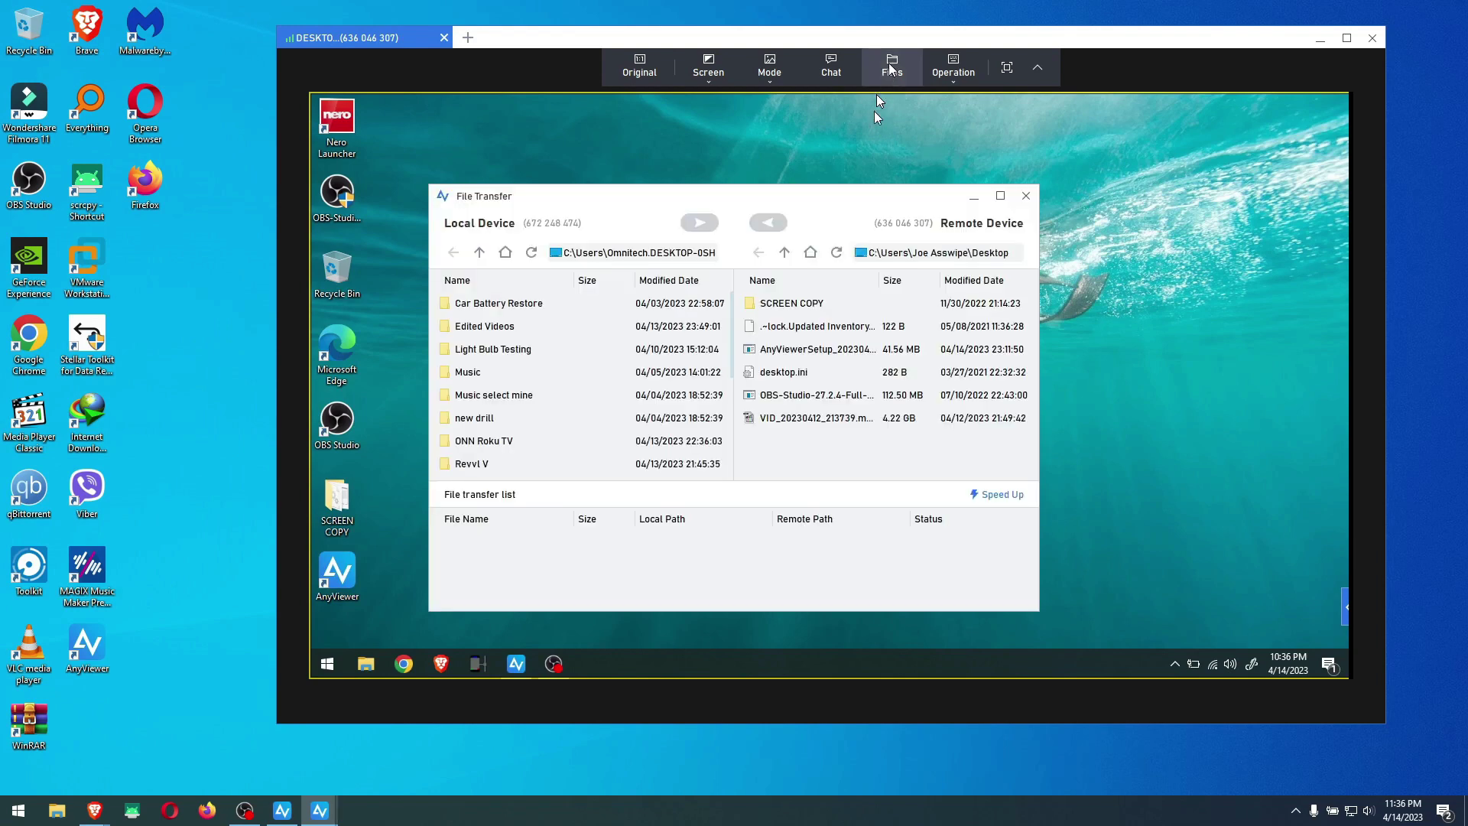
click(796, 421)
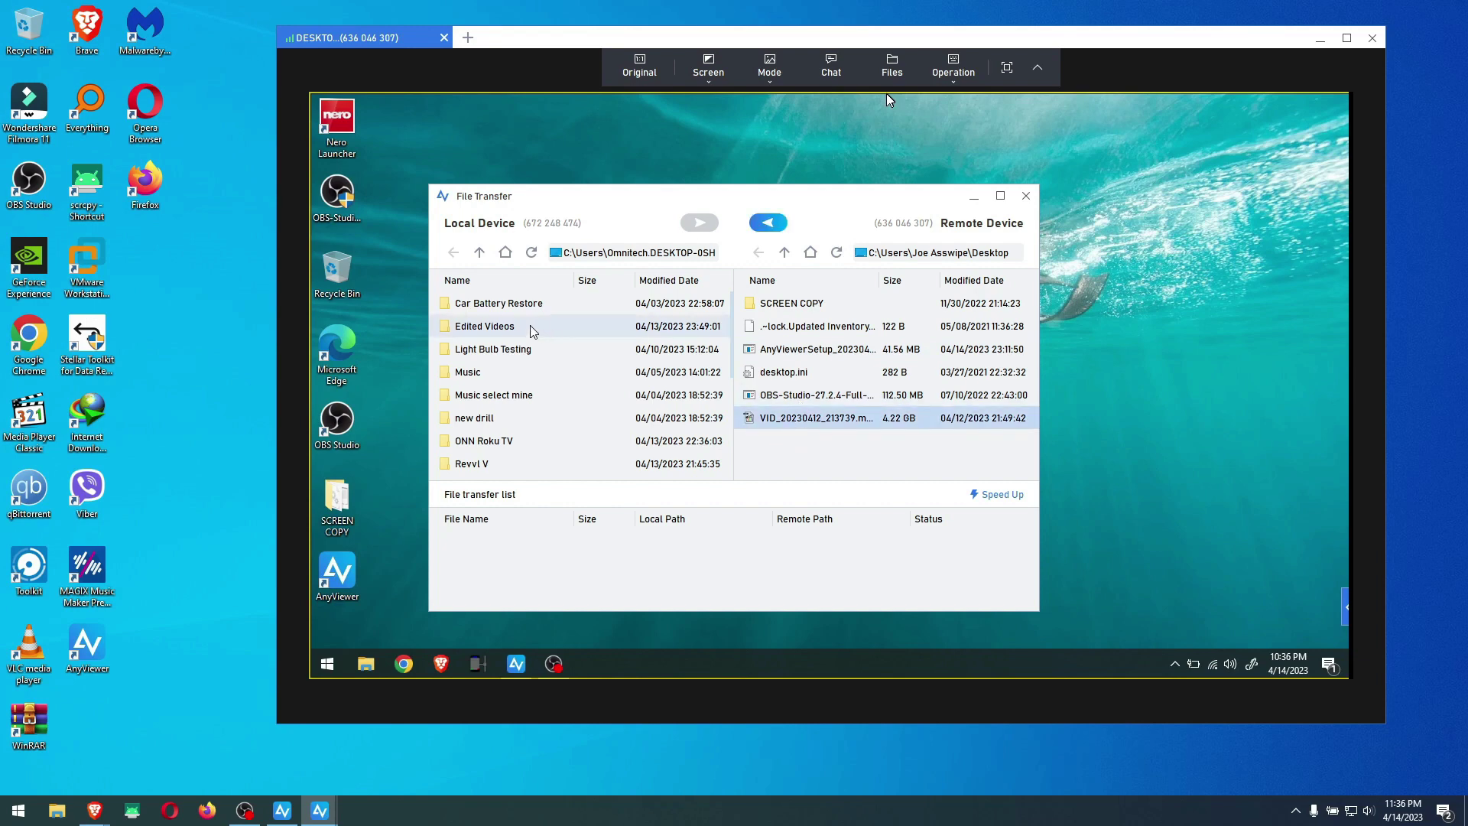
scroll(486, 386, down, 2)
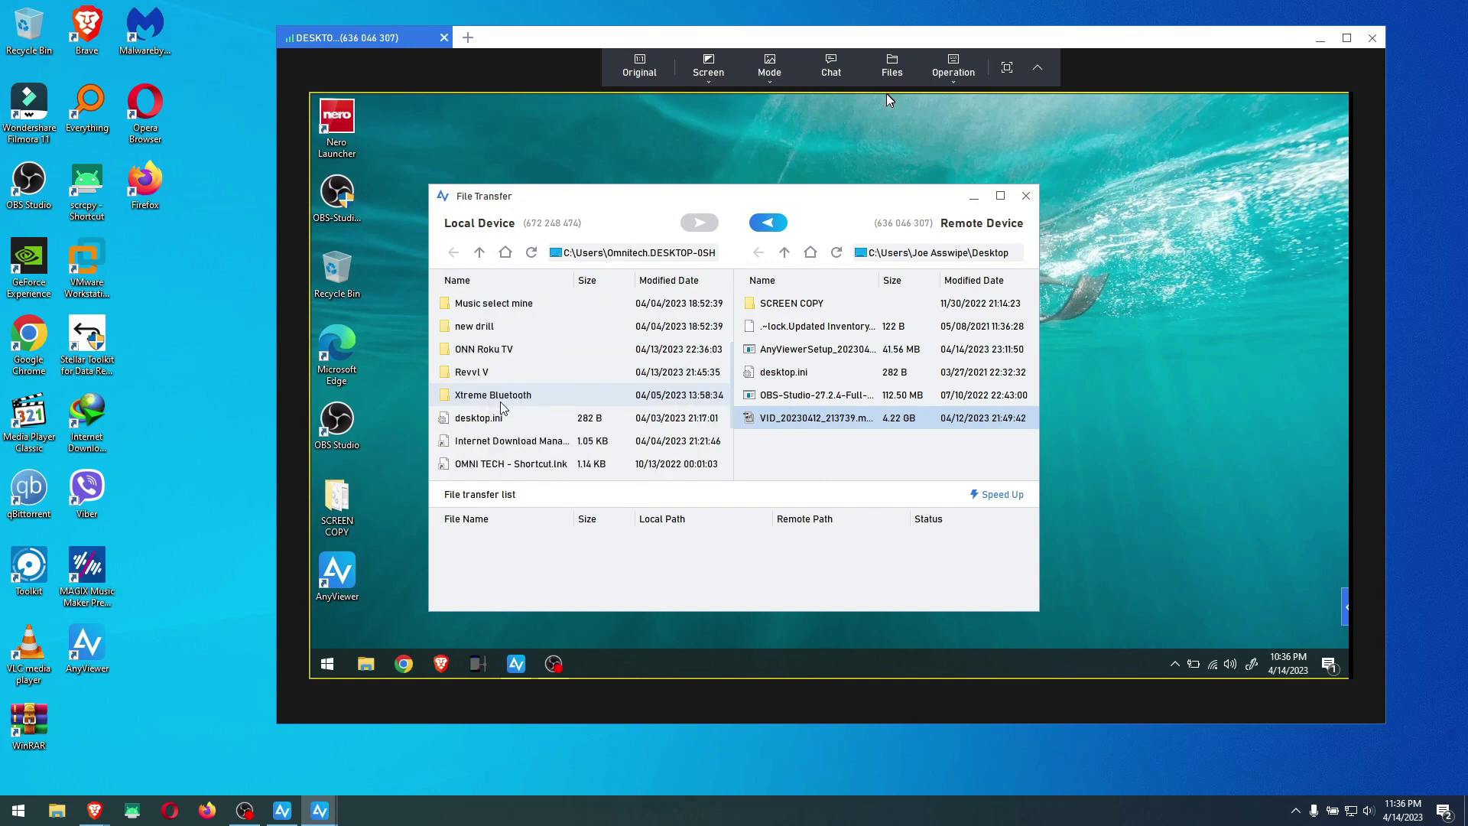
scroll(496, 384, up, 2)
click(765, 222)
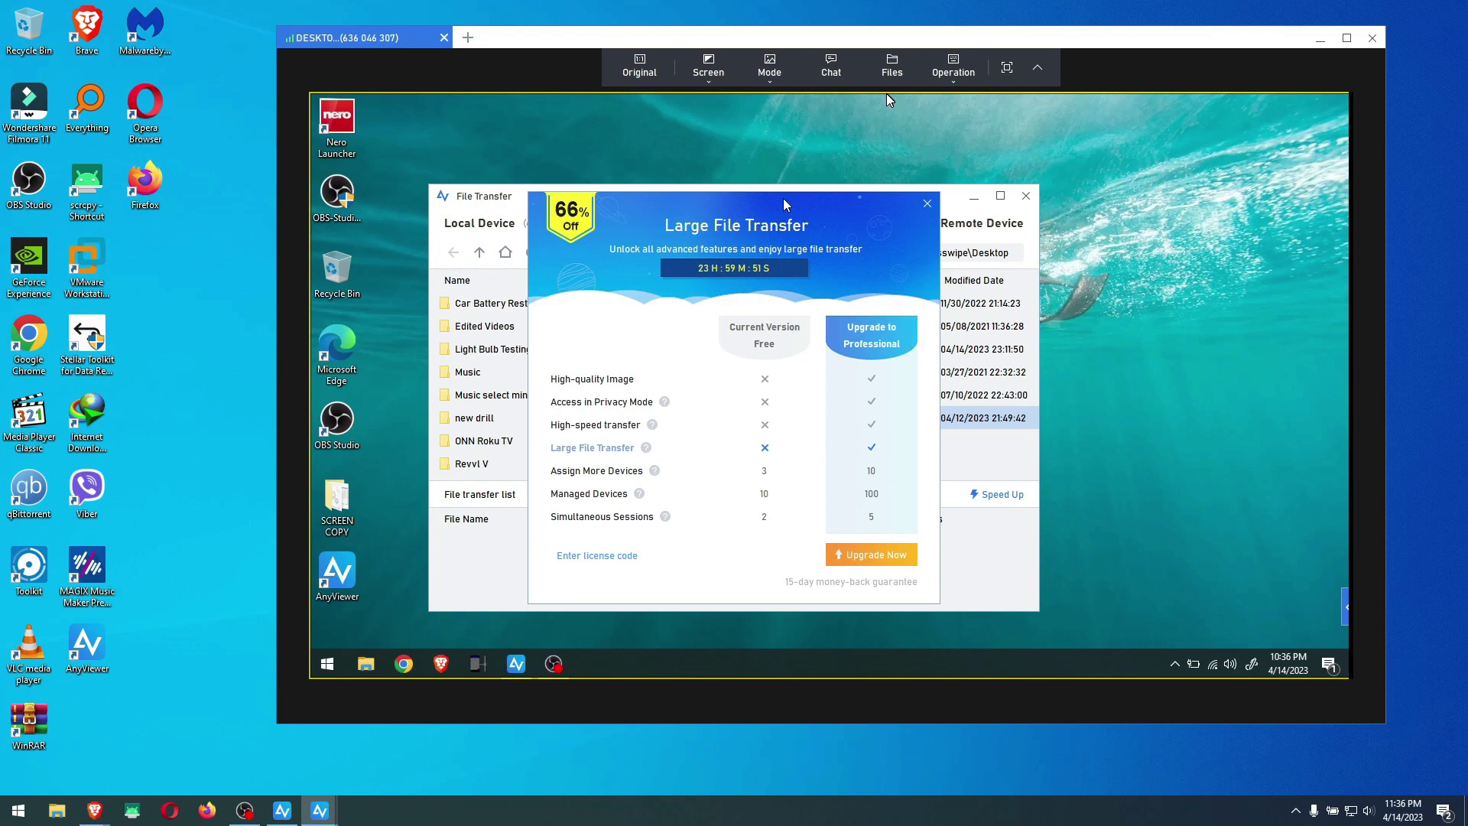
click(928, 203)
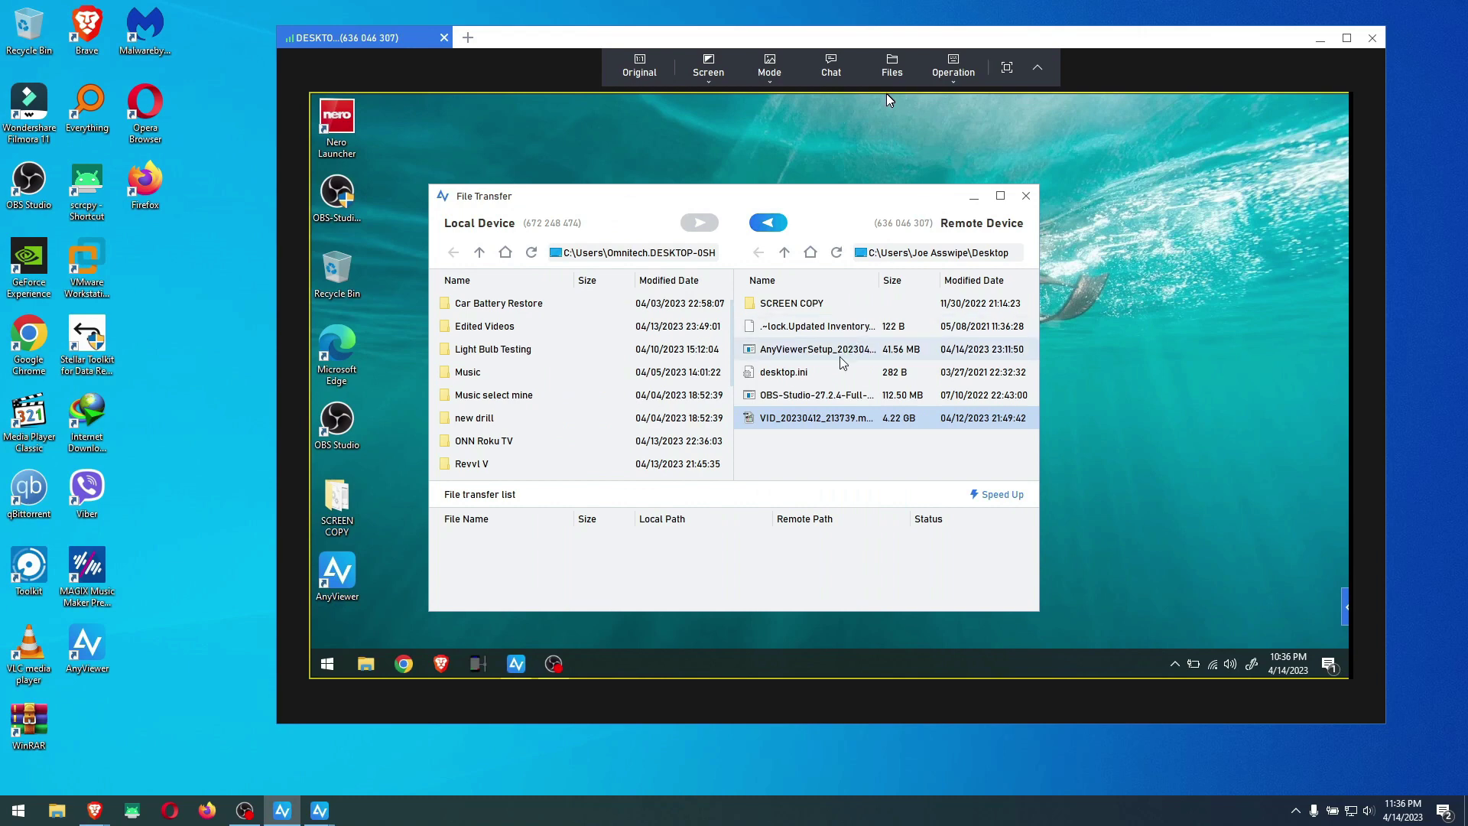
Try receiving the OBS Studio file too and close the upgrade offer again
click(814, 393)
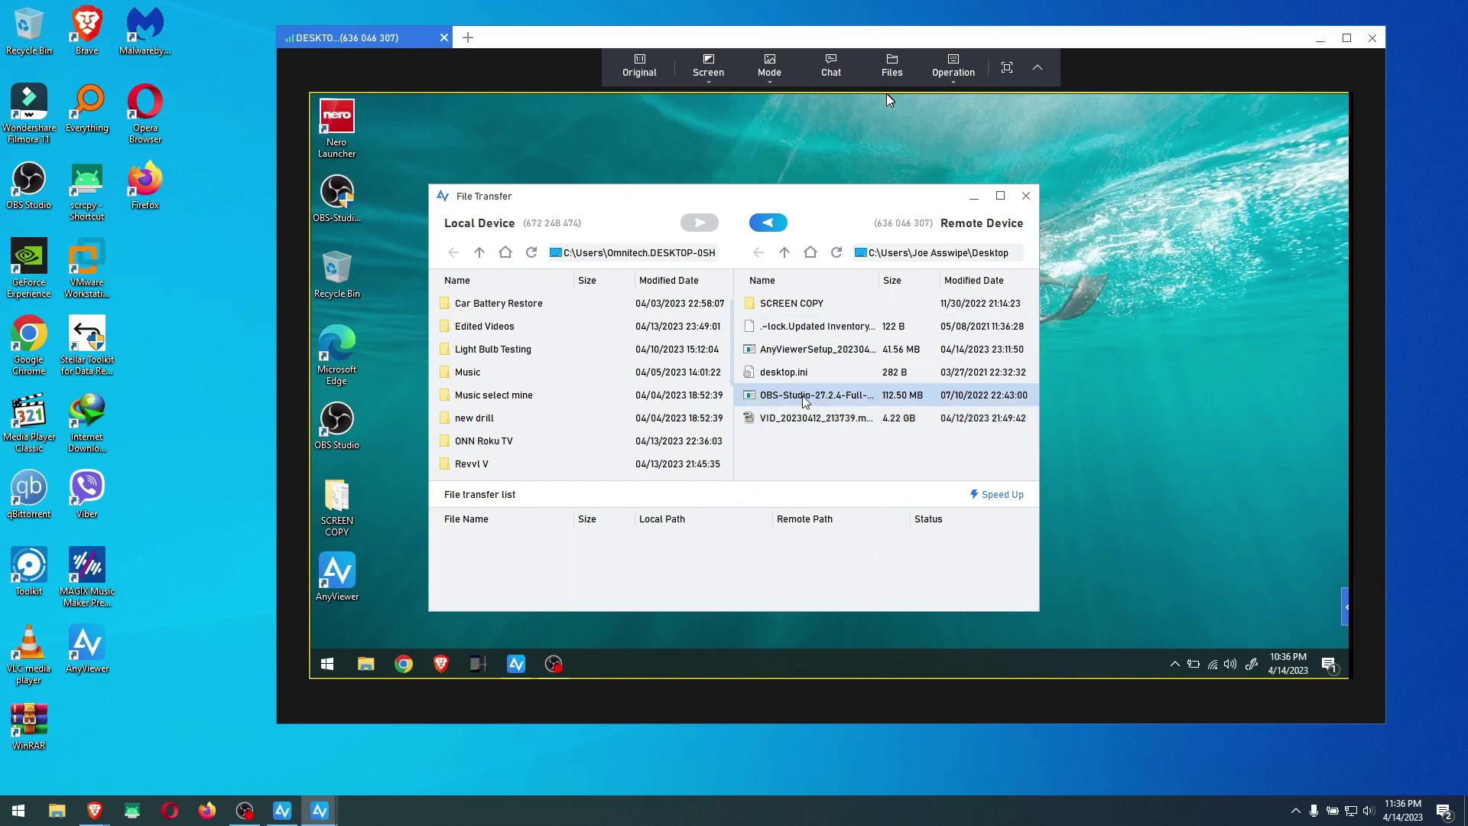
click(767, 224)
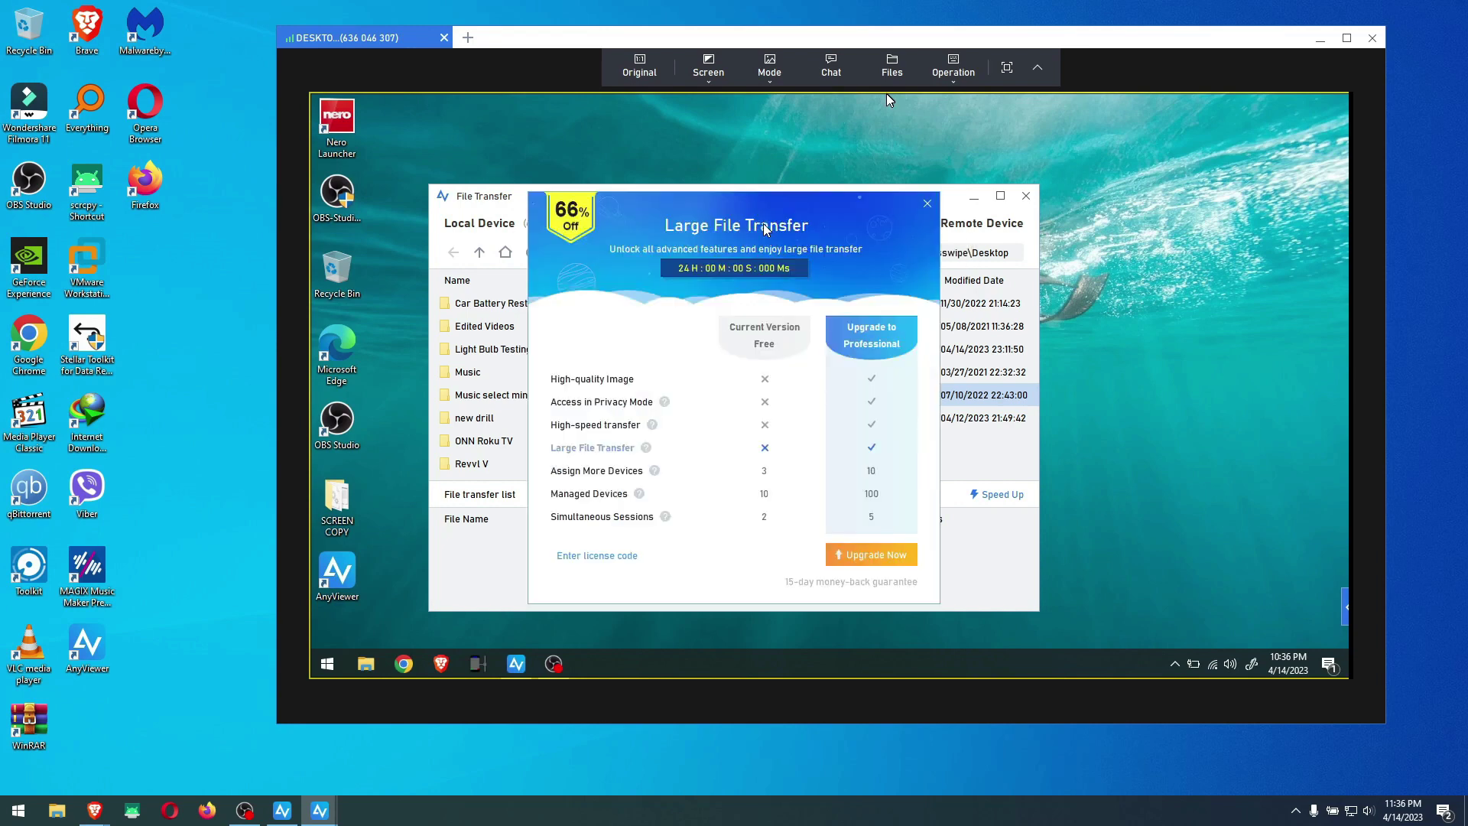
click(927, 203)
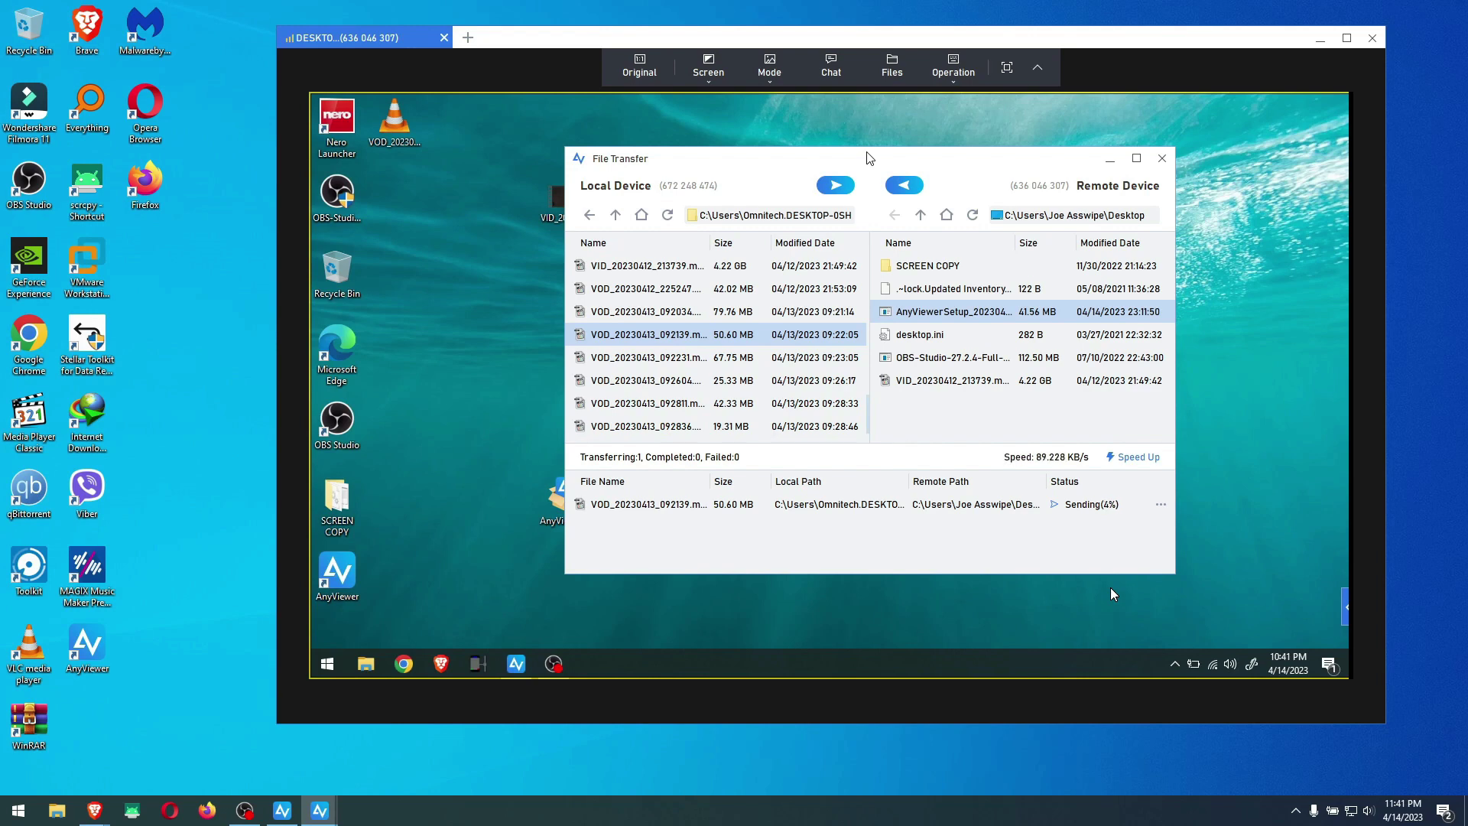
Remove the unfinished 50.60 MB video sending task stuck at 4%
click(1161, 504)
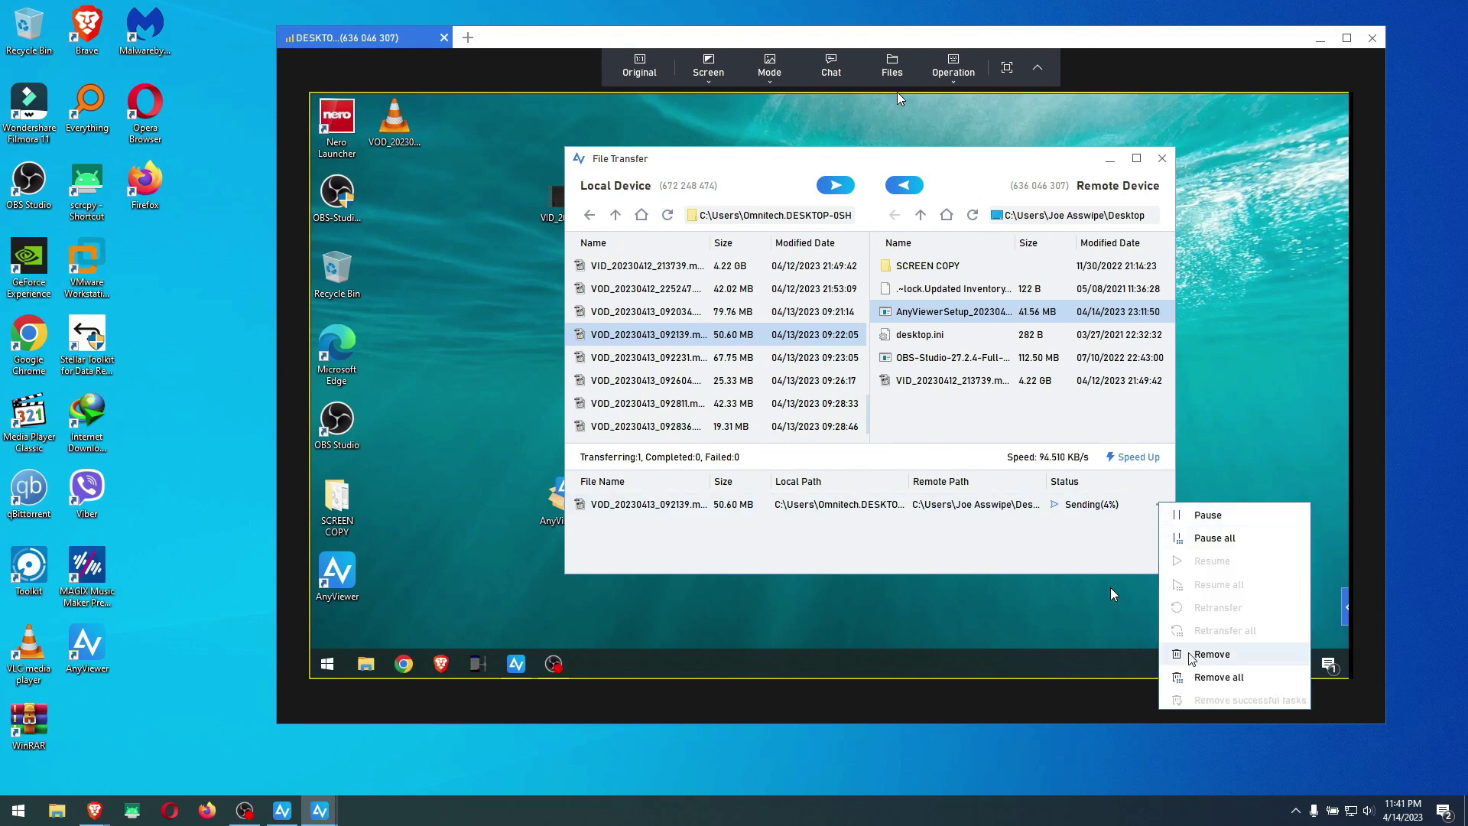
click(1210, 654)
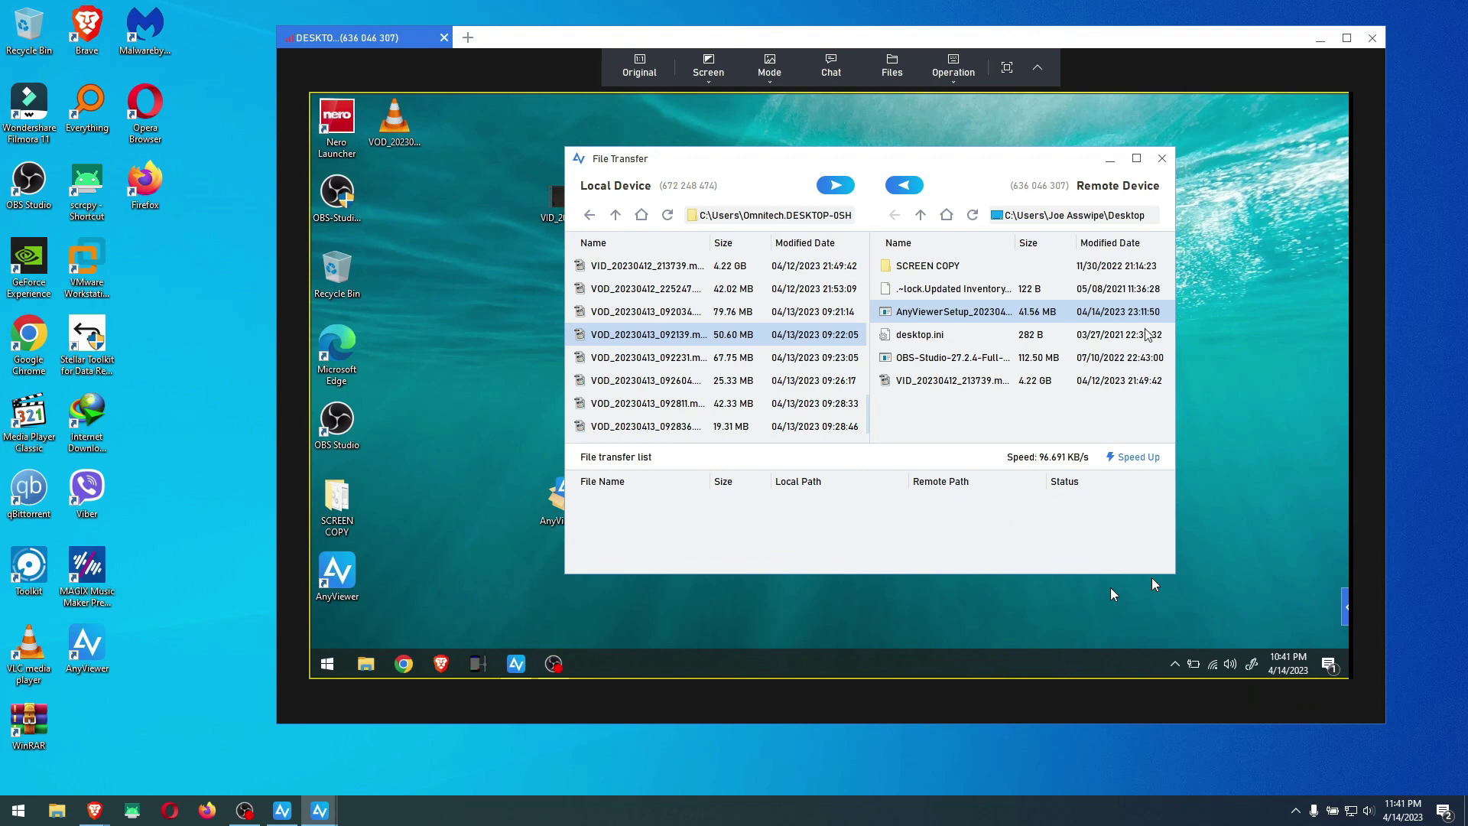
Close the File Transfer window and dismiss the remote desktop's context menu, leaving the laptop desktop visible
click(1162, 159)
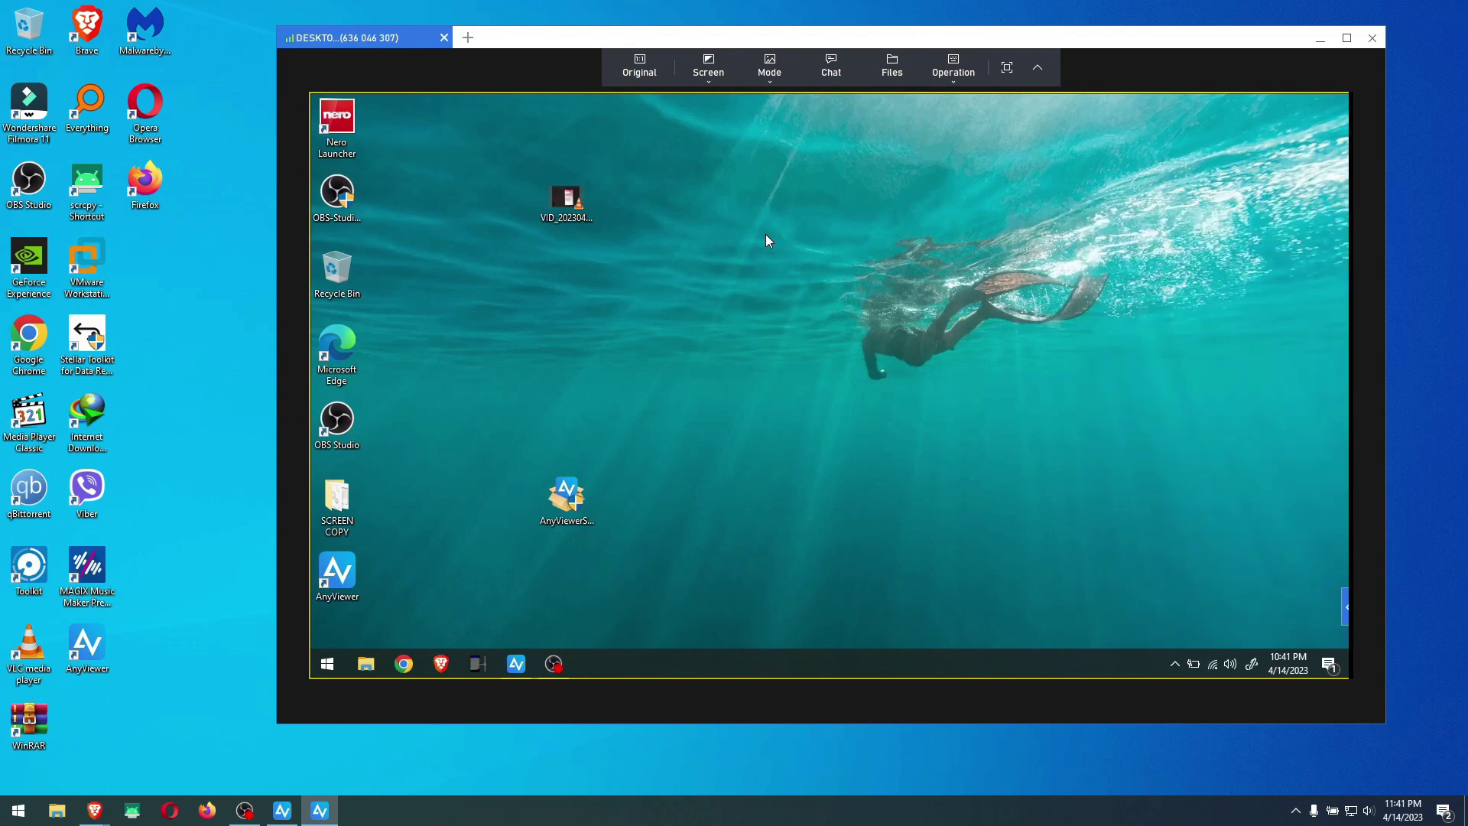
right_click(767, 240)
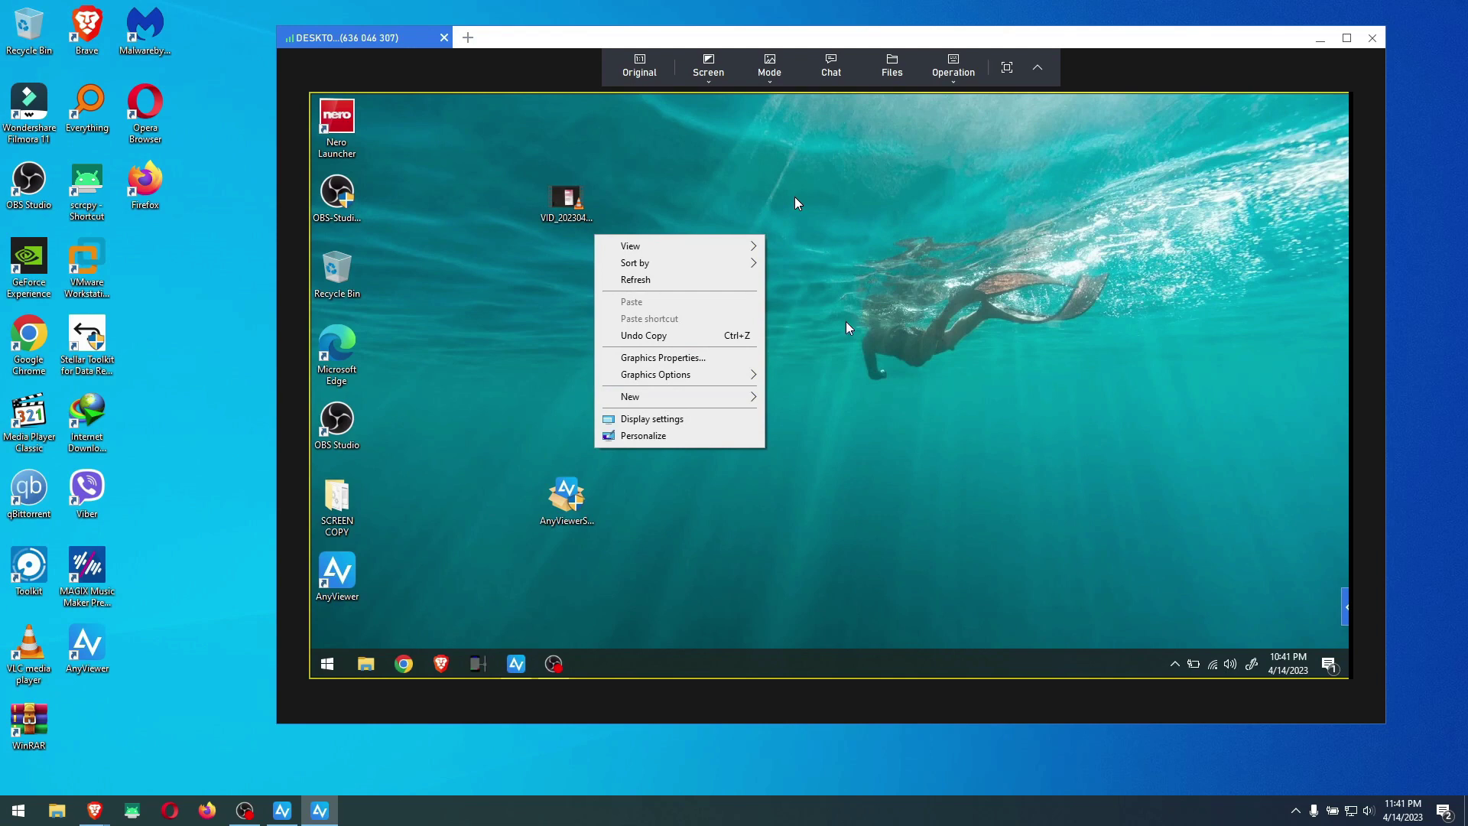
click(860, 364)
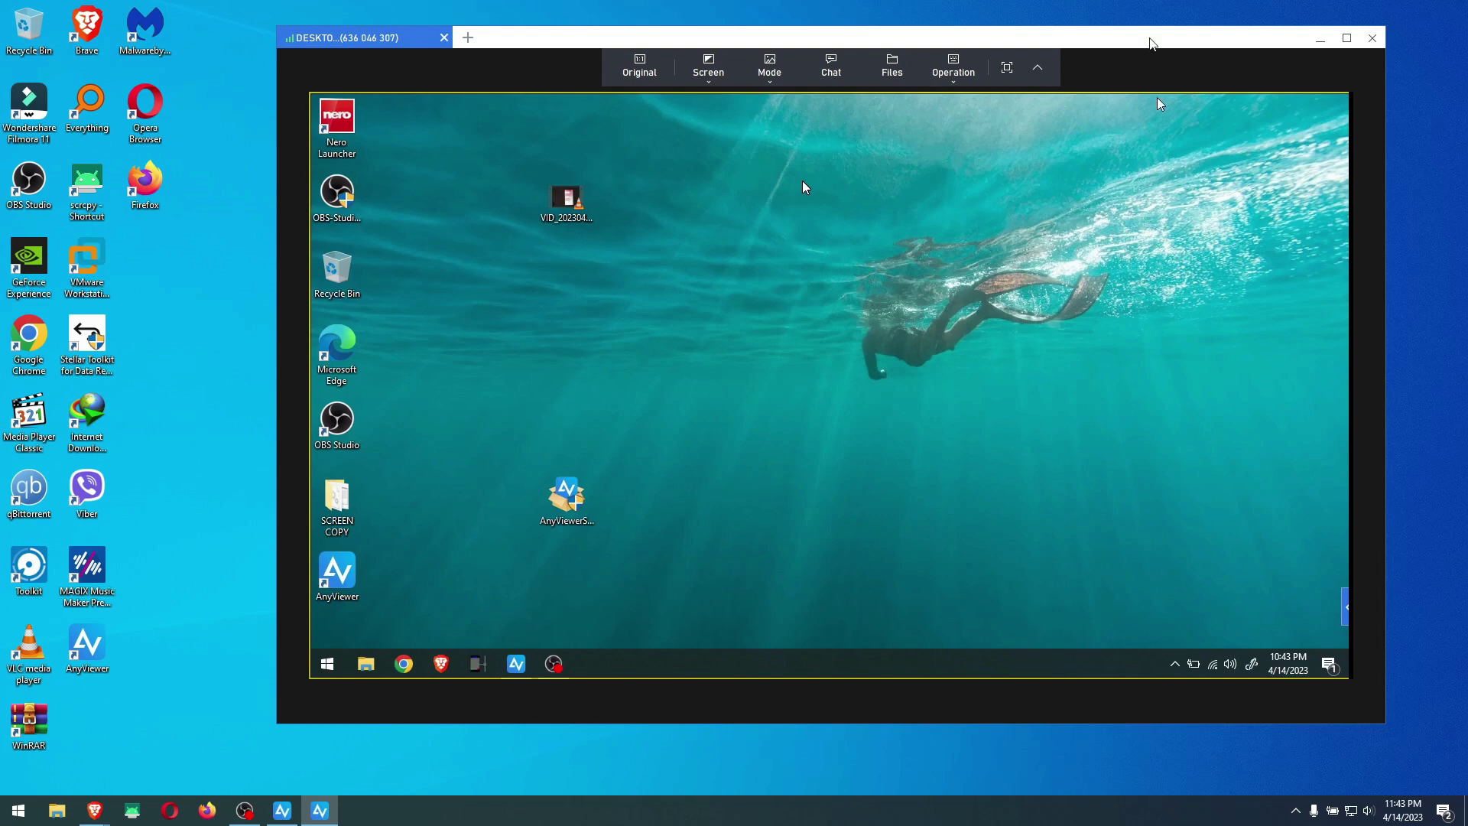
Move the AnyViewer session window about 85 px left by its title bar
drag(1151, 39, 1079, 45)
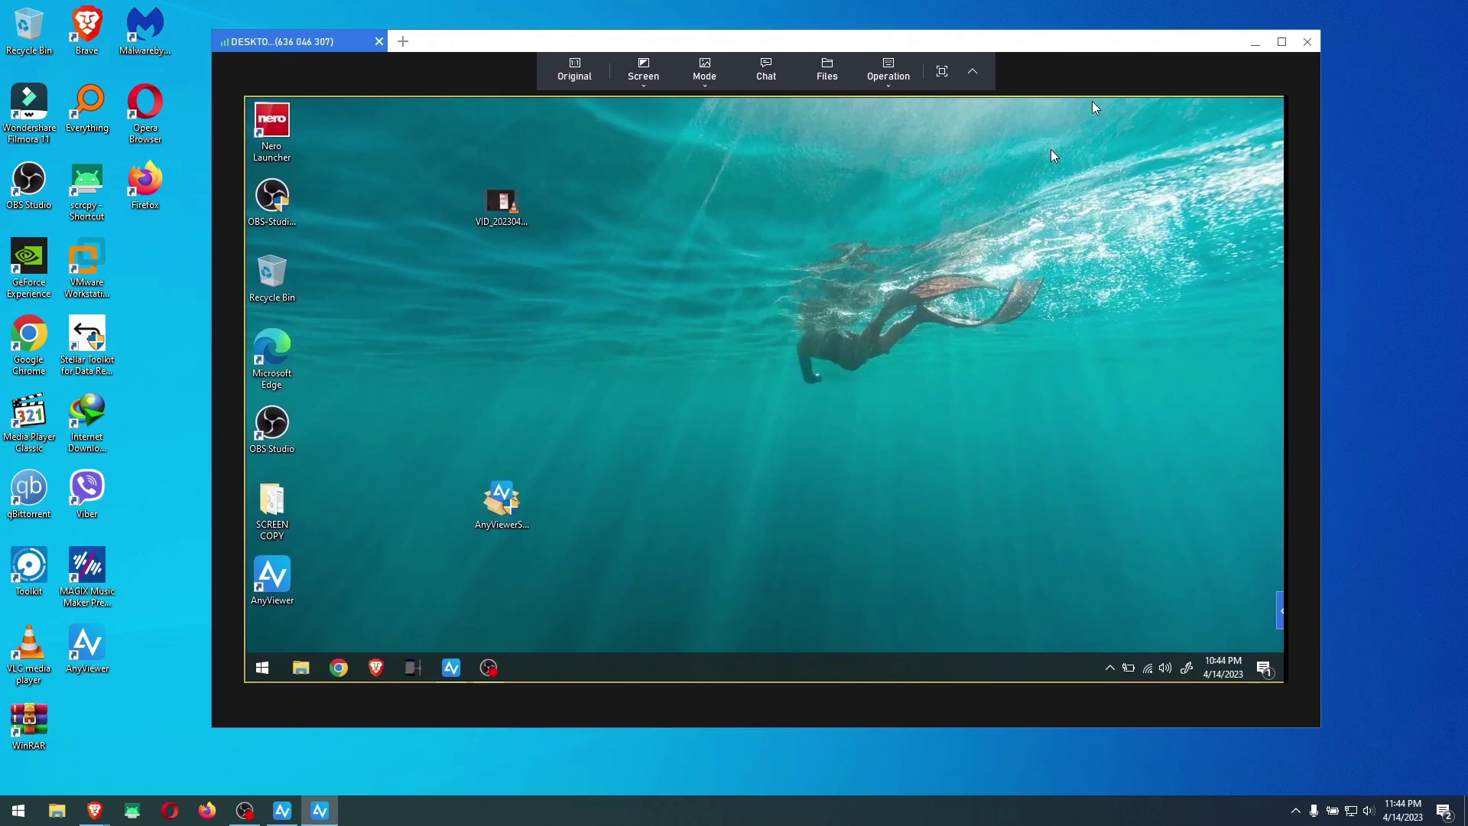